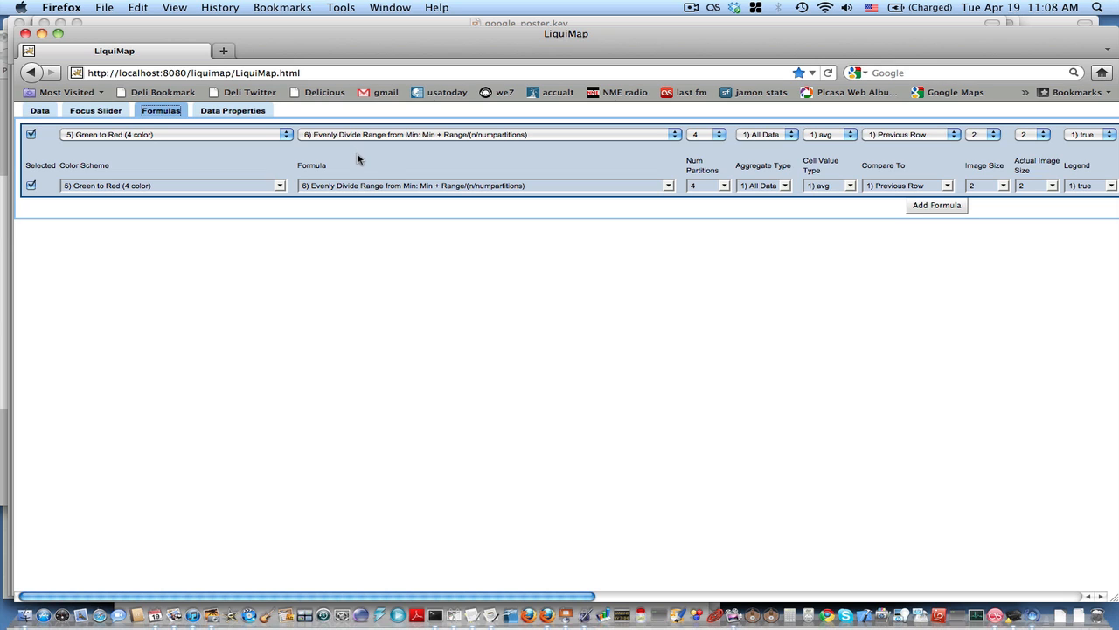
Set the first formula row's formula to 8) Left Tail from Min: Min + Range/(n^2)
left_click(420, 187)
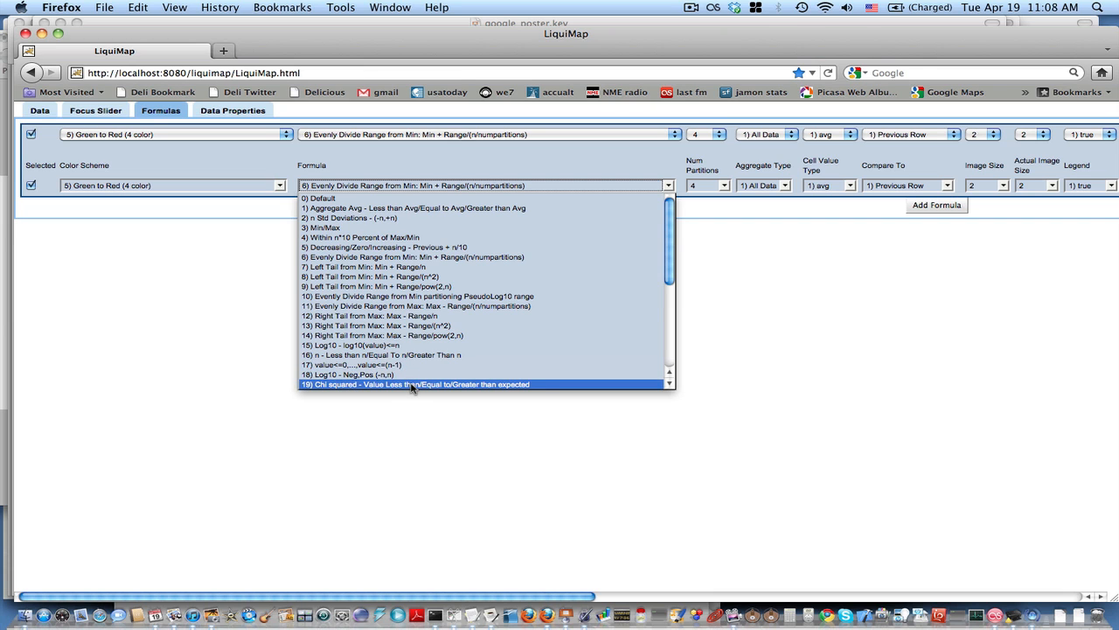
scroll(417, 350, "down", 2)
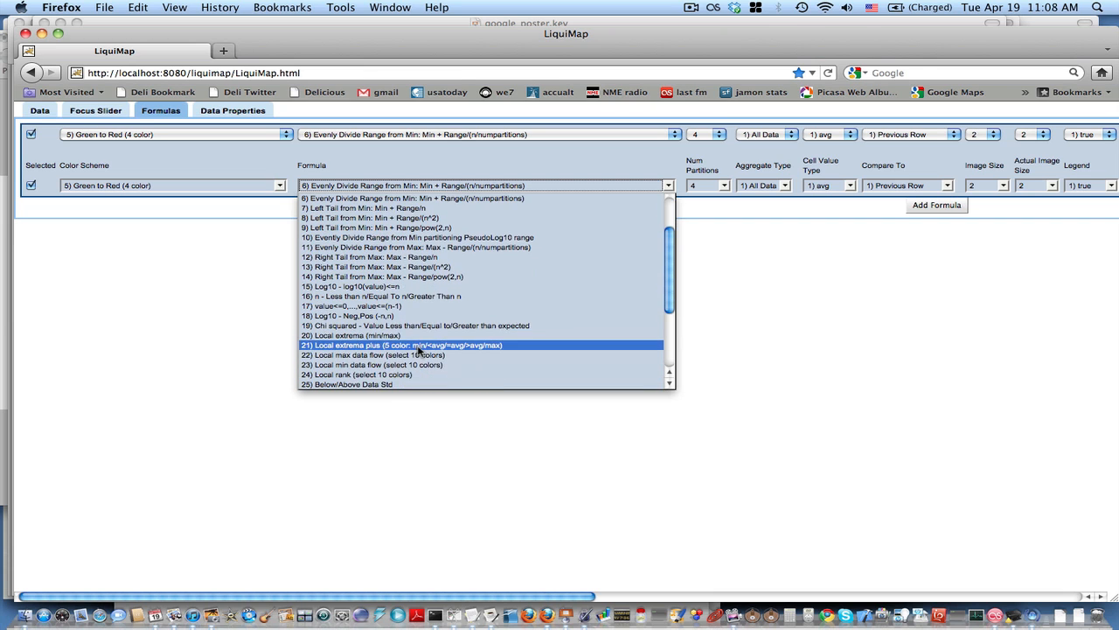
scroll(417, 348, "up", 2)
scroll(417, 349, "up", 1)
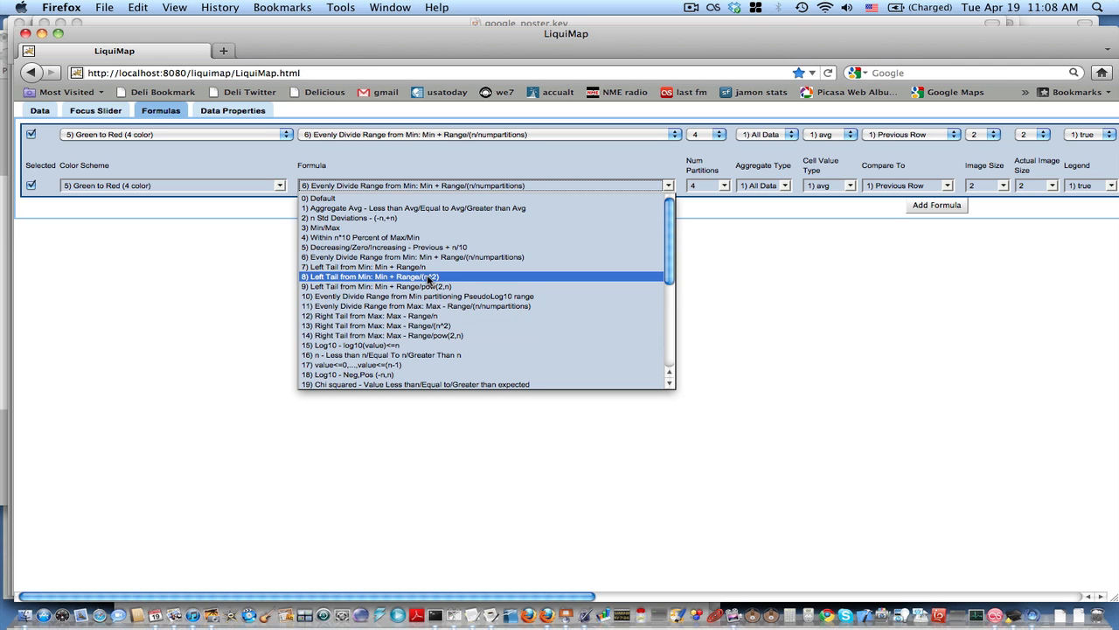
left_click(429, 276)
Add a second formula row using 3) Min/Max with the aggregate type 2) Row
left_click(925, 205)
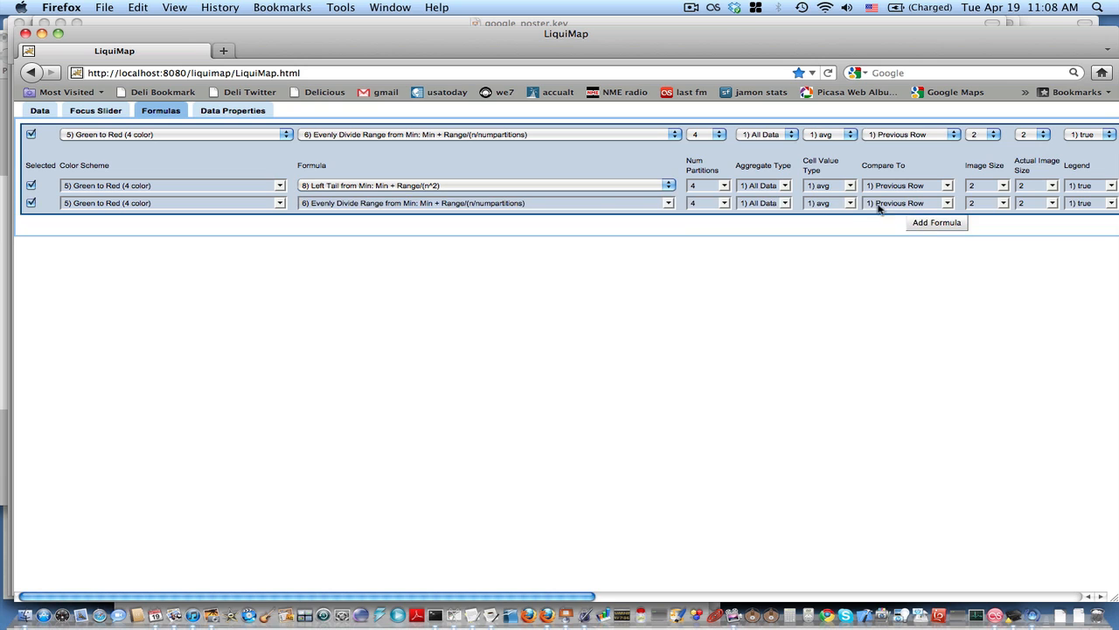
left_click(448, 204)
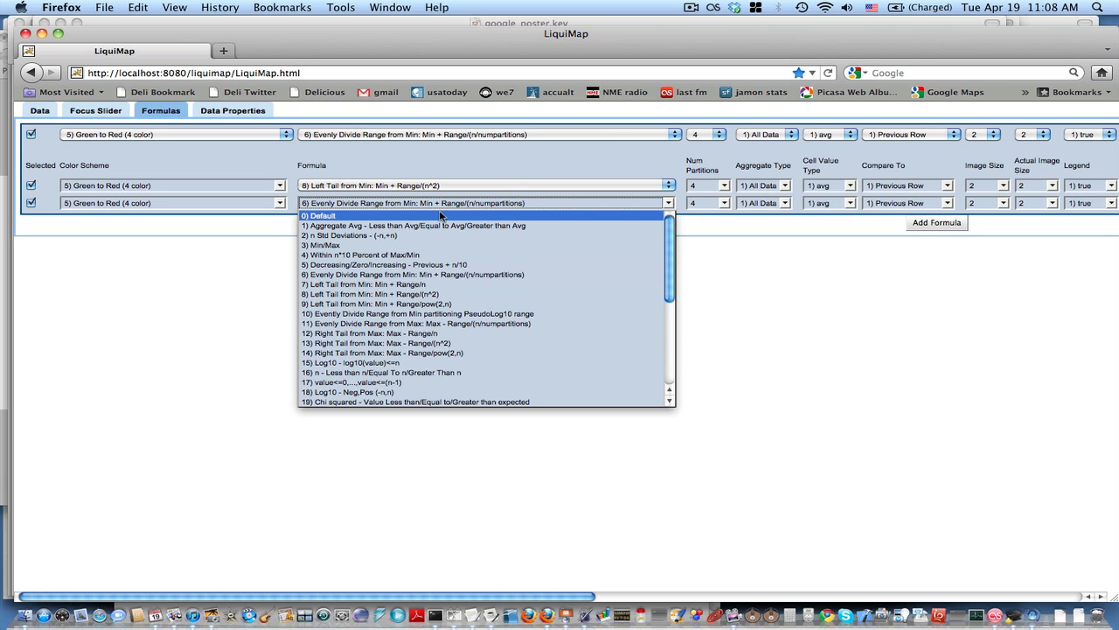
left_click(434, 245)
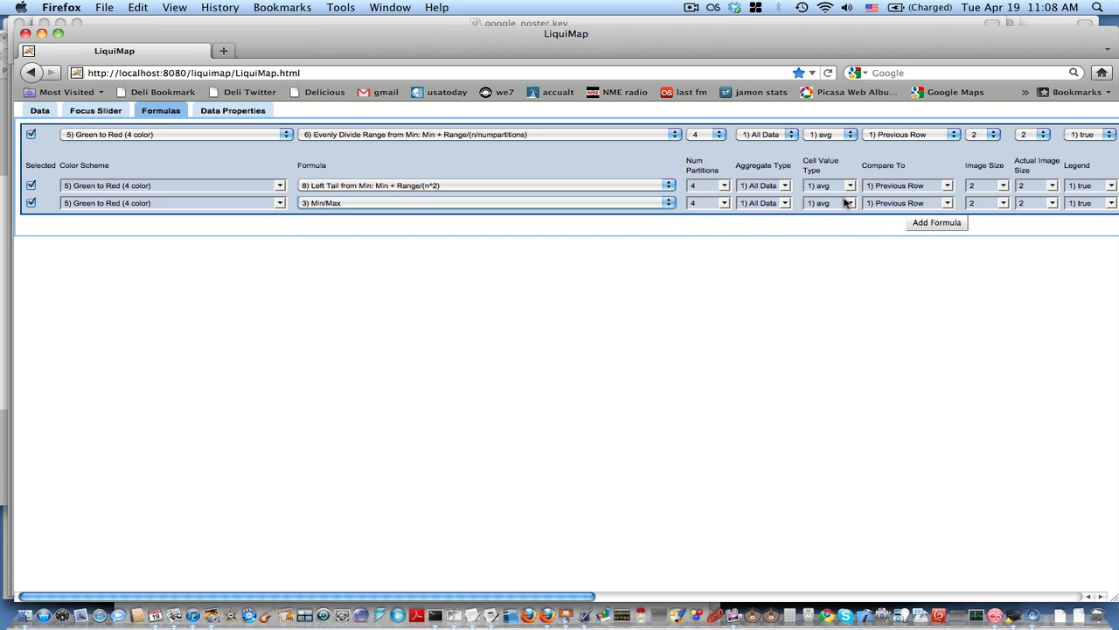
left_click(772, 203)
left_click(755, 242)
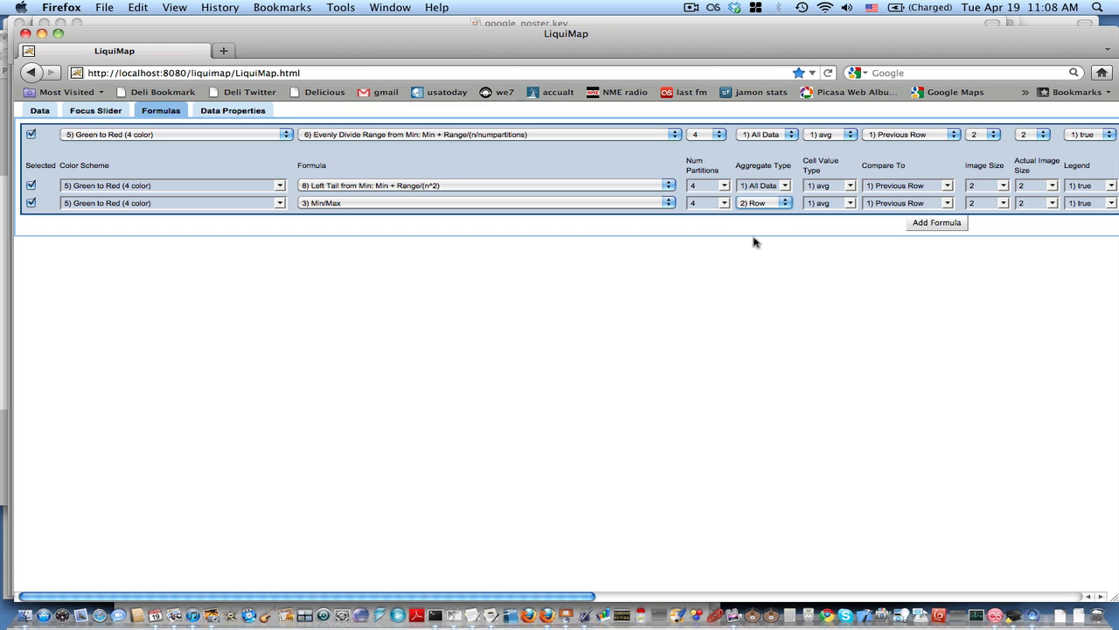
Add a third formula row using 3) Min/Max with the aggregate type 3) Col
left_click(915, 226)
left_click(490, 224)
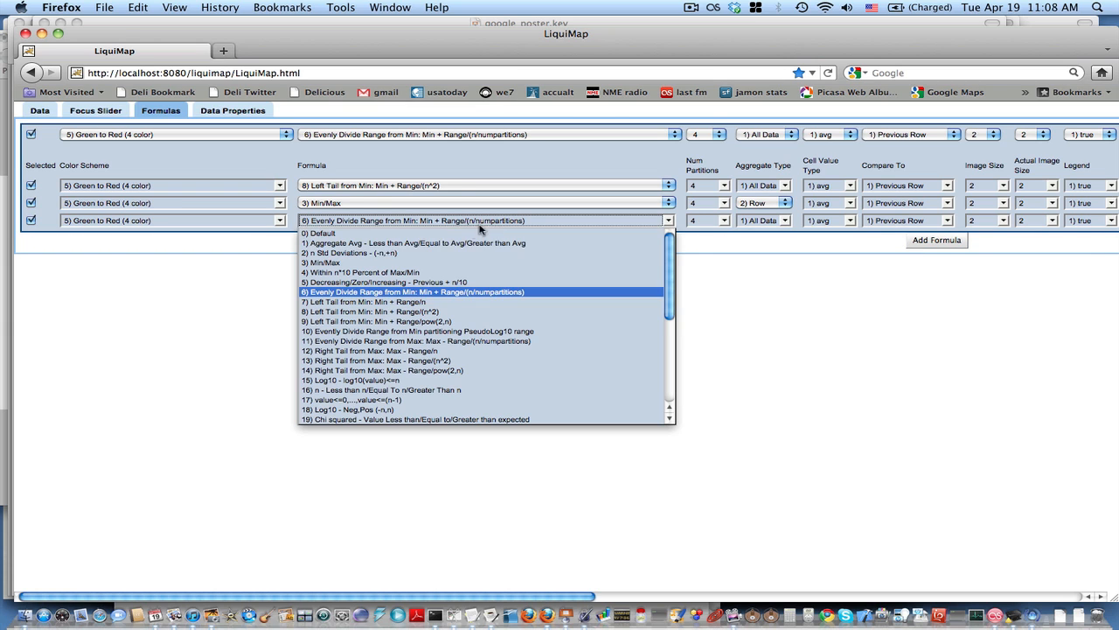
left_click(454, 262)
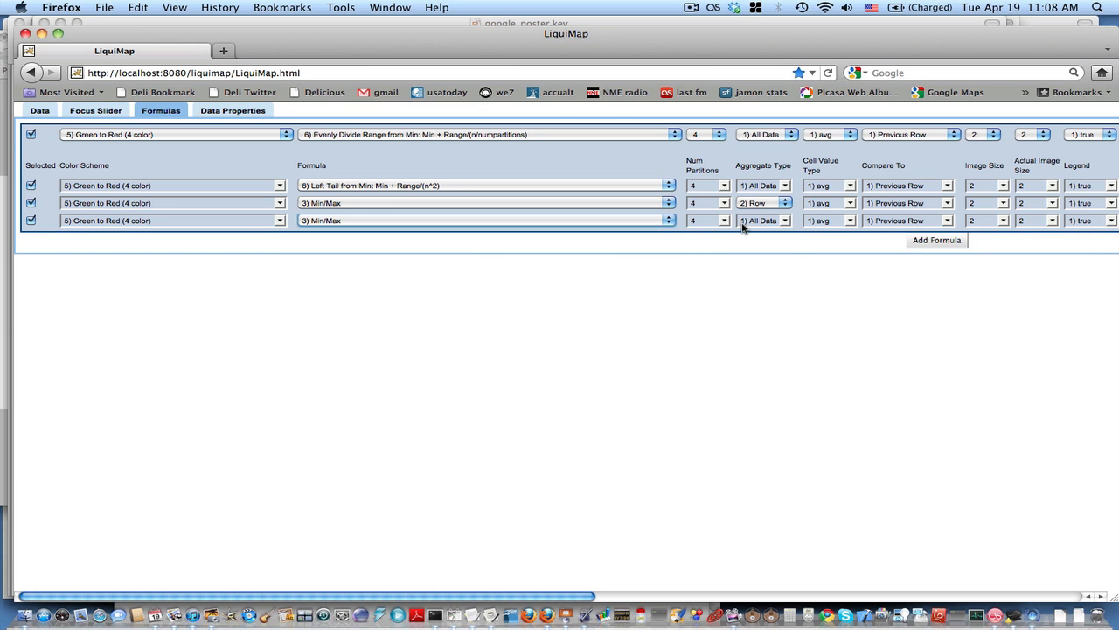
left_click(778, 222)
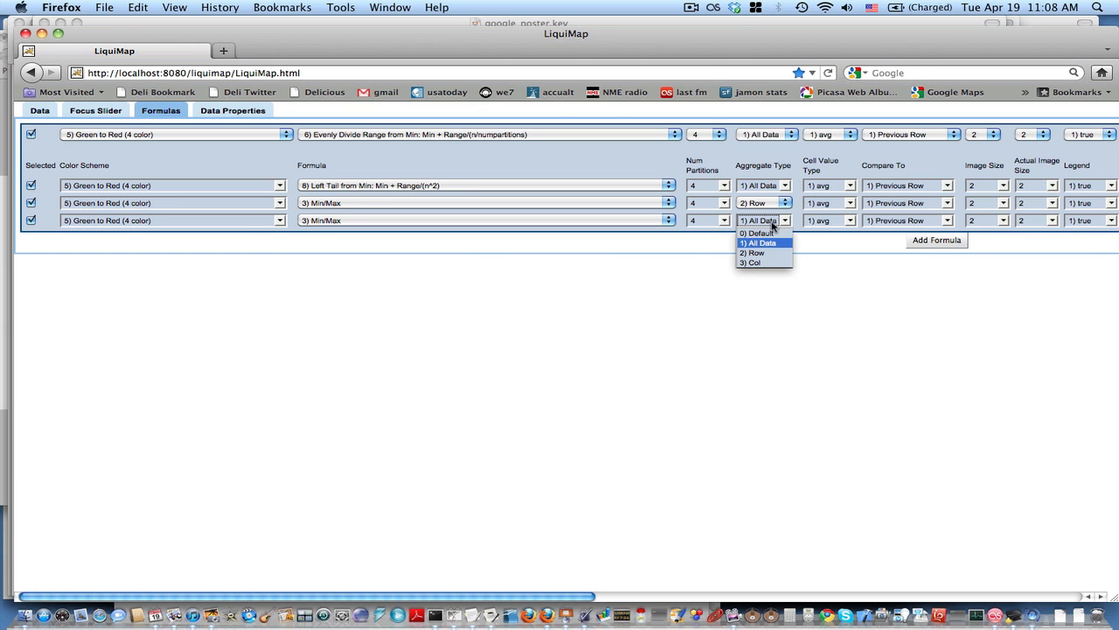
left_click(765, 263)
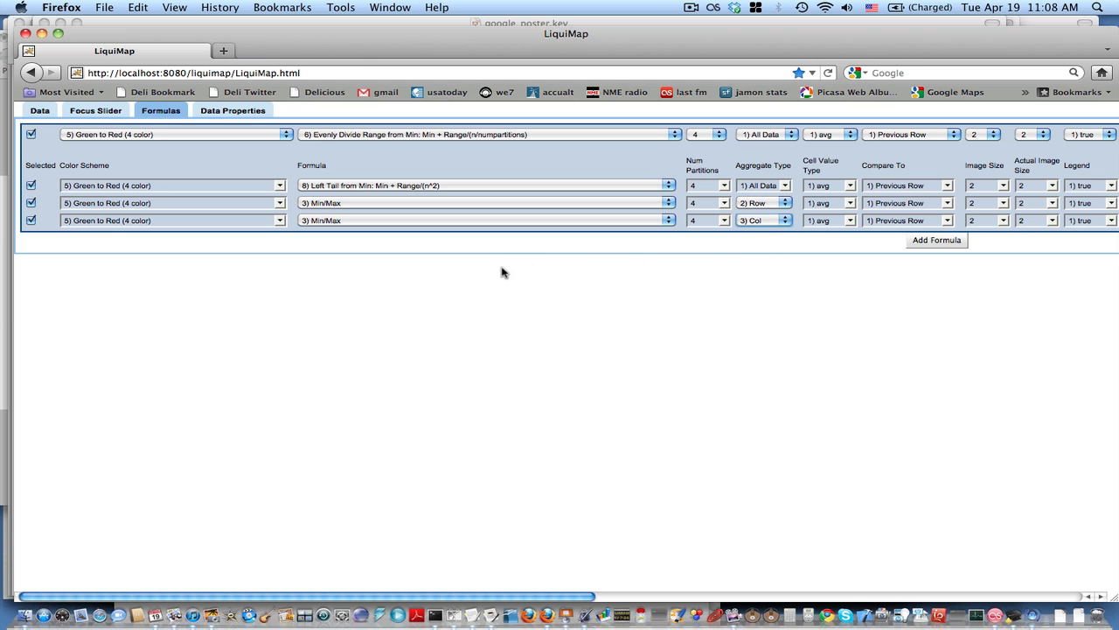
Search the available data sets for the keyword "zoo"
left_click(39, 111)
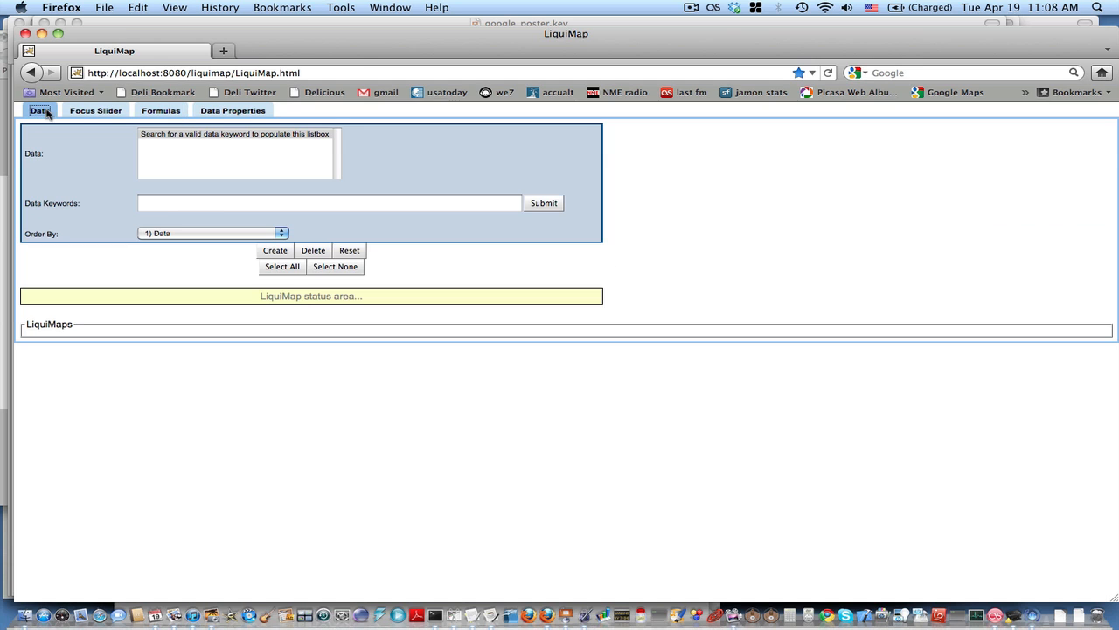
left_click(214, 204)
type("z")
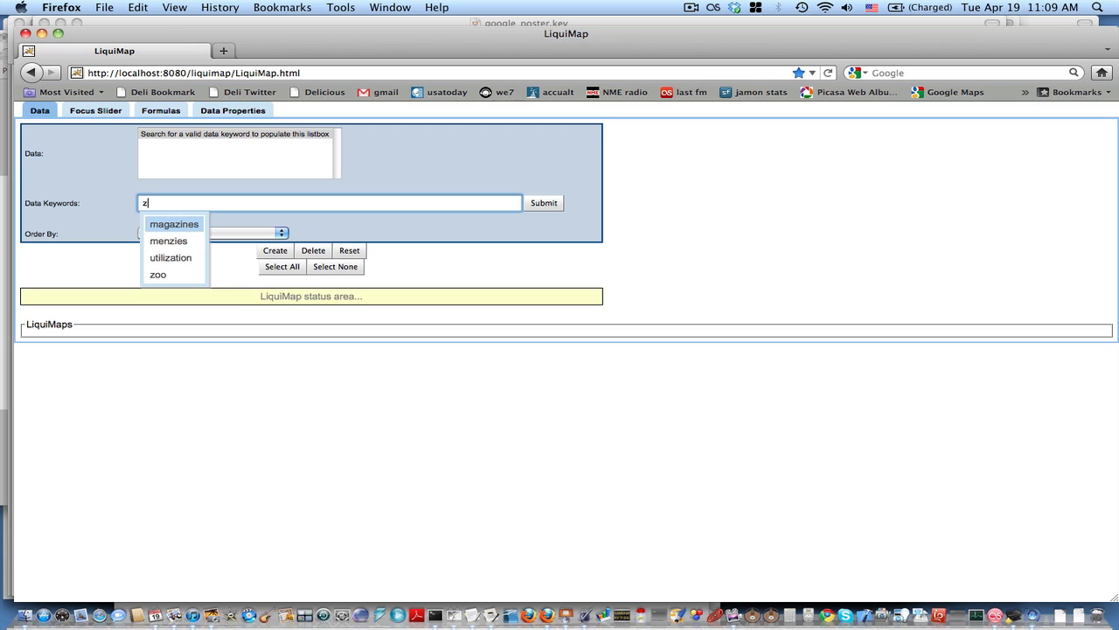
type("oo")
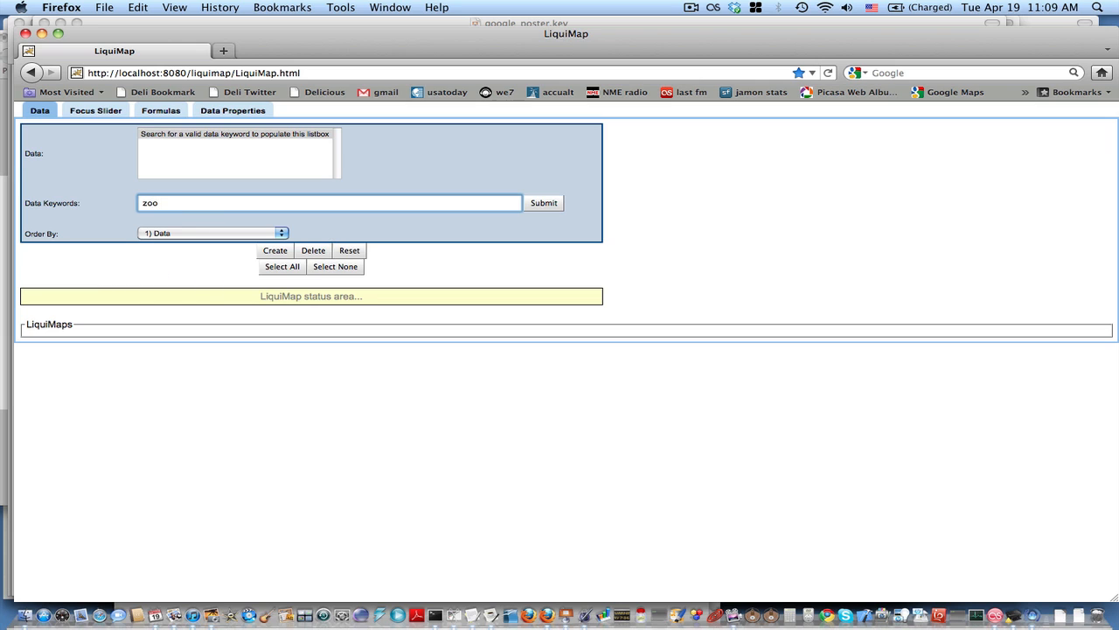
left_click(545, 204)
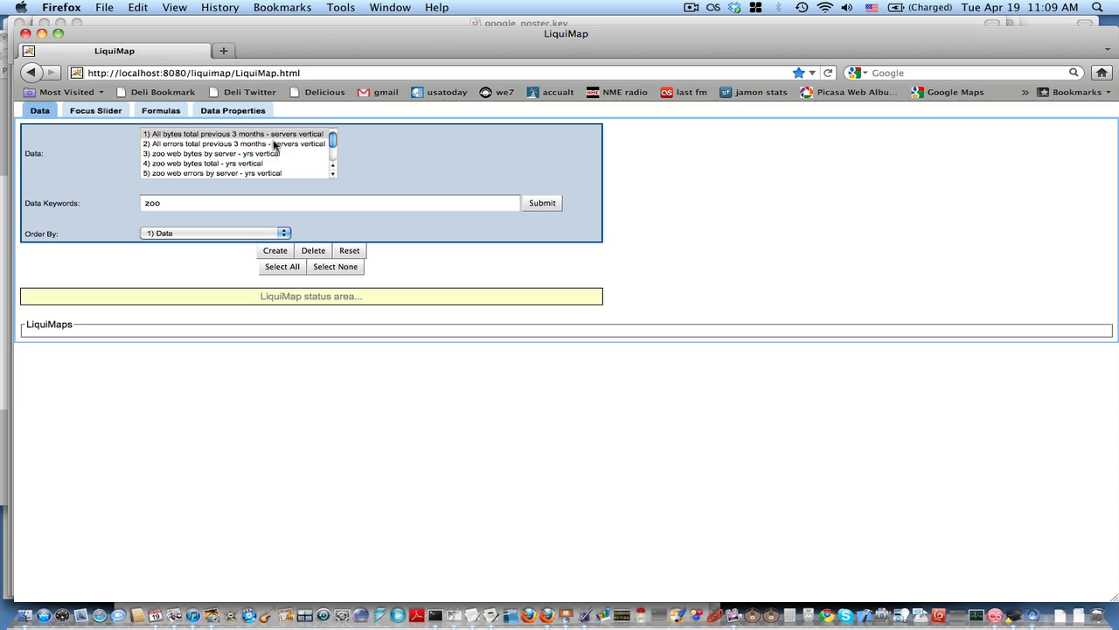
Create the LiquiMaps for the data set "zoo web hits total - yrs vertical"
scroll(271, 151, "down", 3)
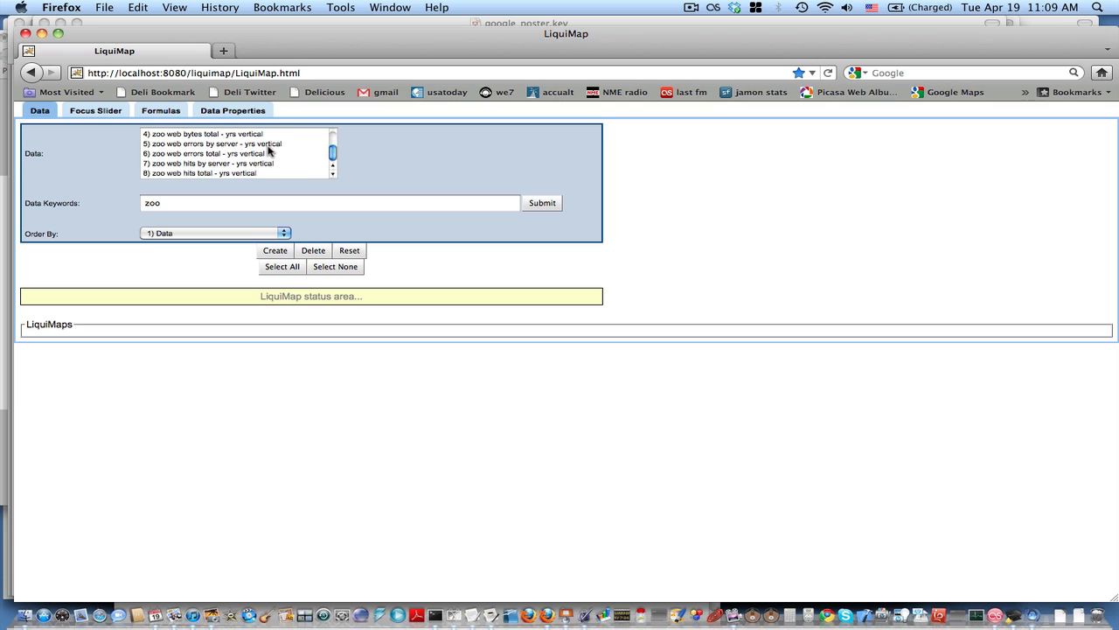
left_click(262, 172)
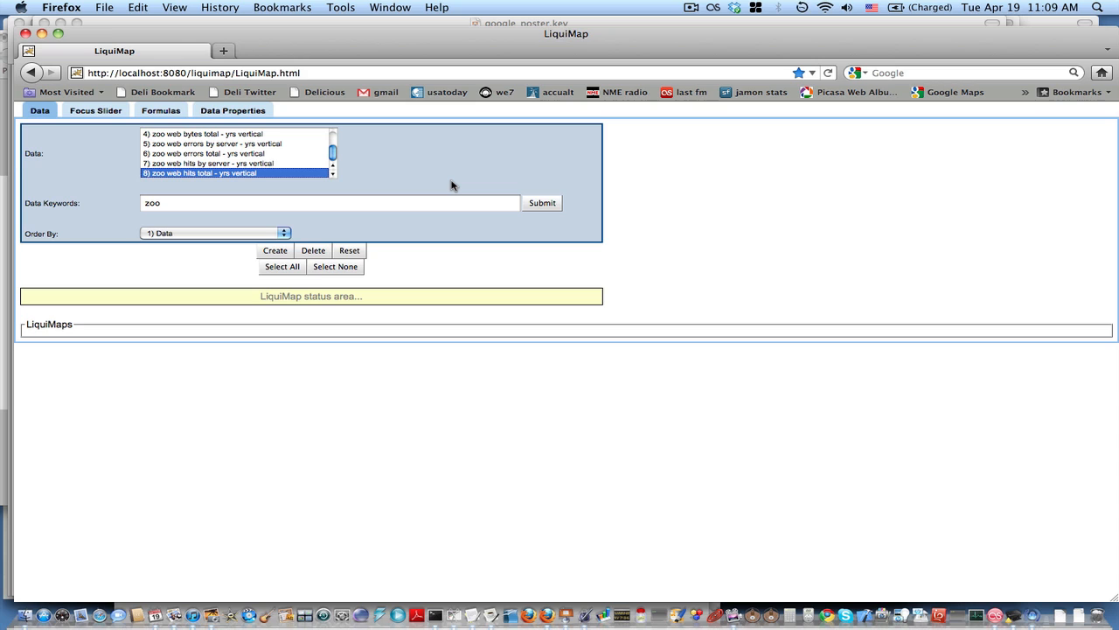
left_click(285, 251)
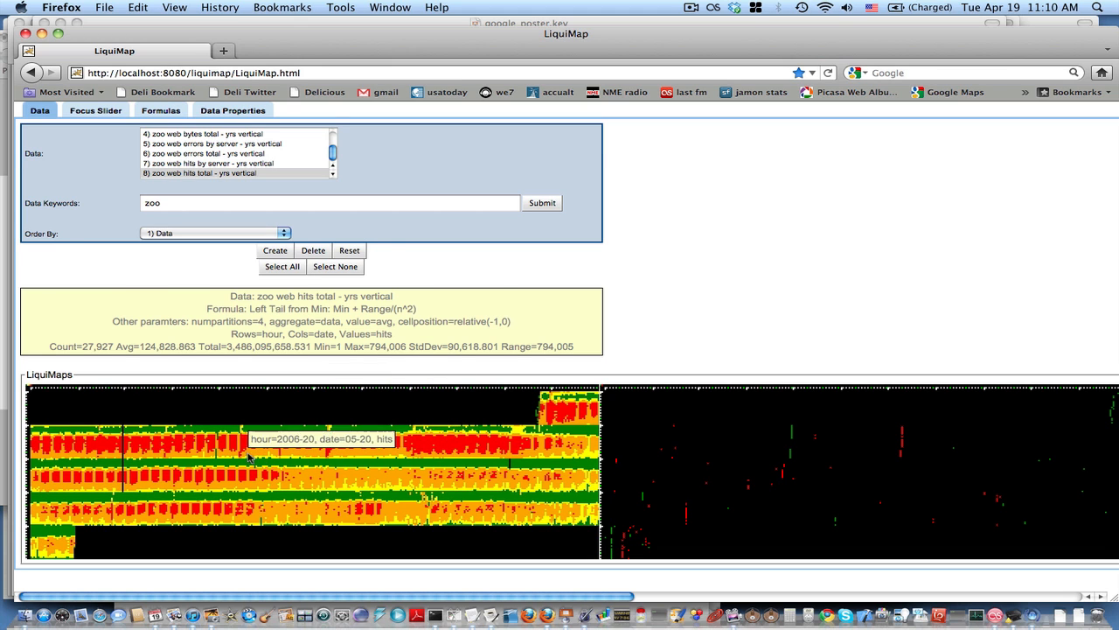
Inspect the hourly hits in the Left Tail map of the zoo data, at normal size and shrunk
mouse_move(221, 453)
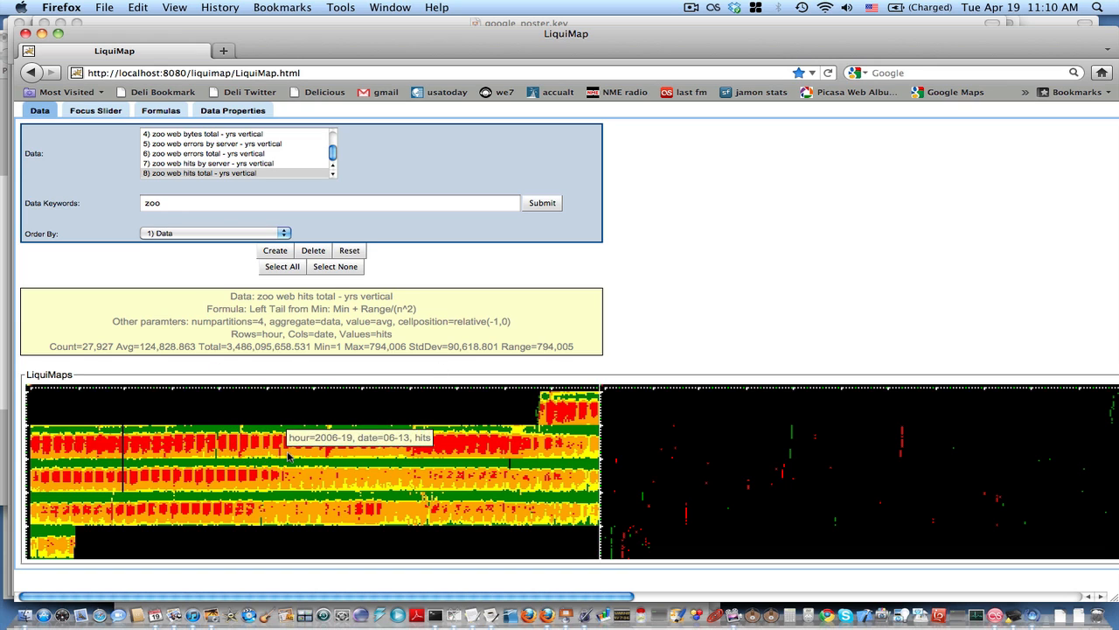
mouse_move(280, 456)
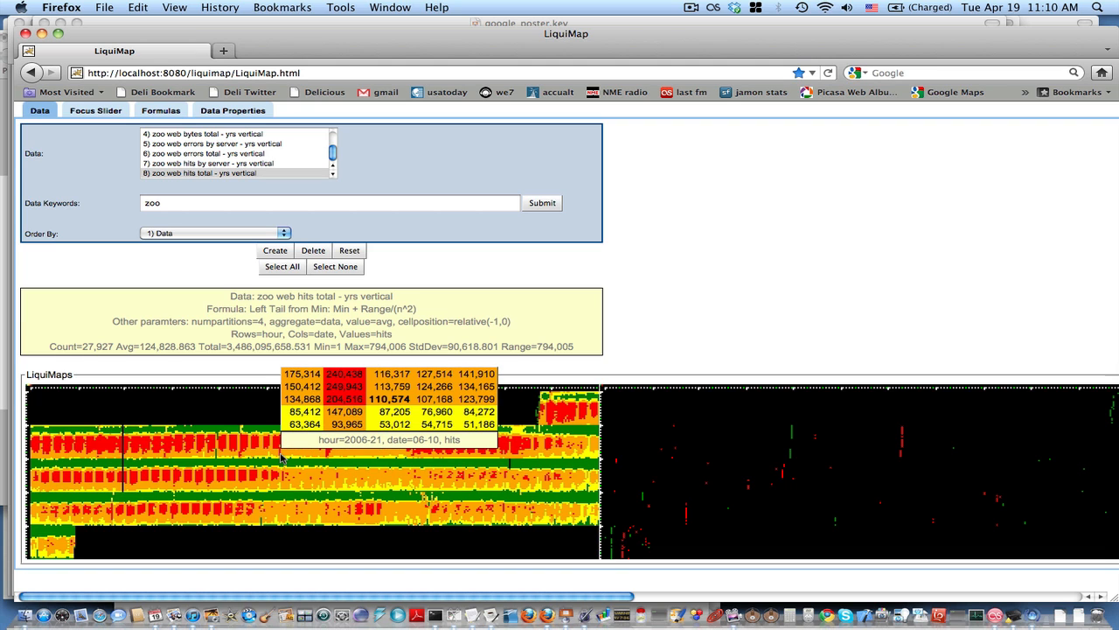
left_click(282, 457)
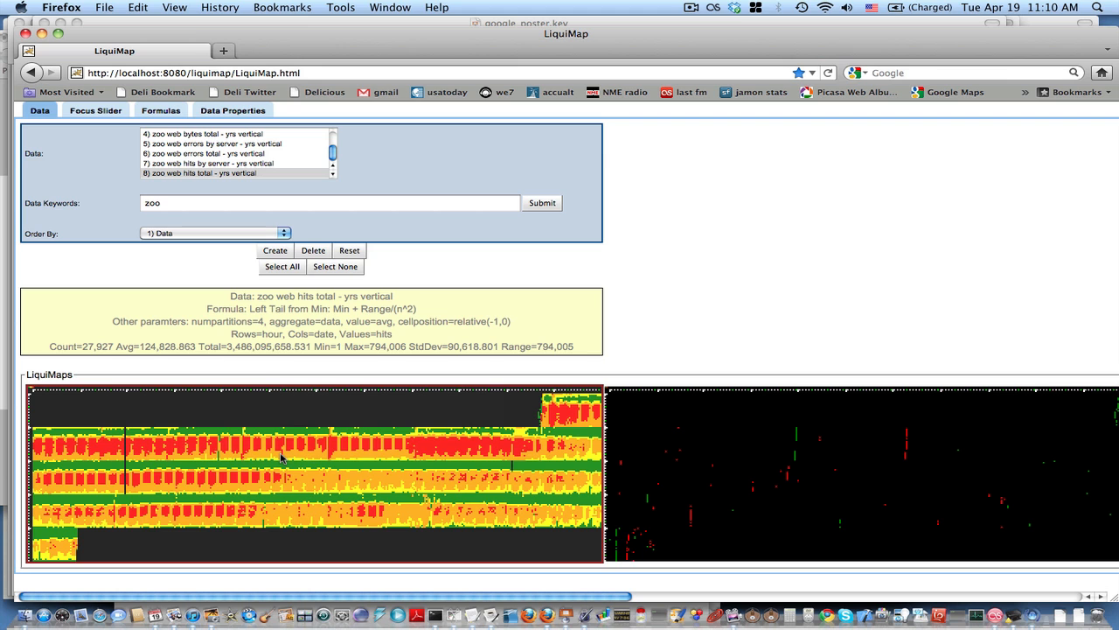
scroll(281, 458, "down", 3)
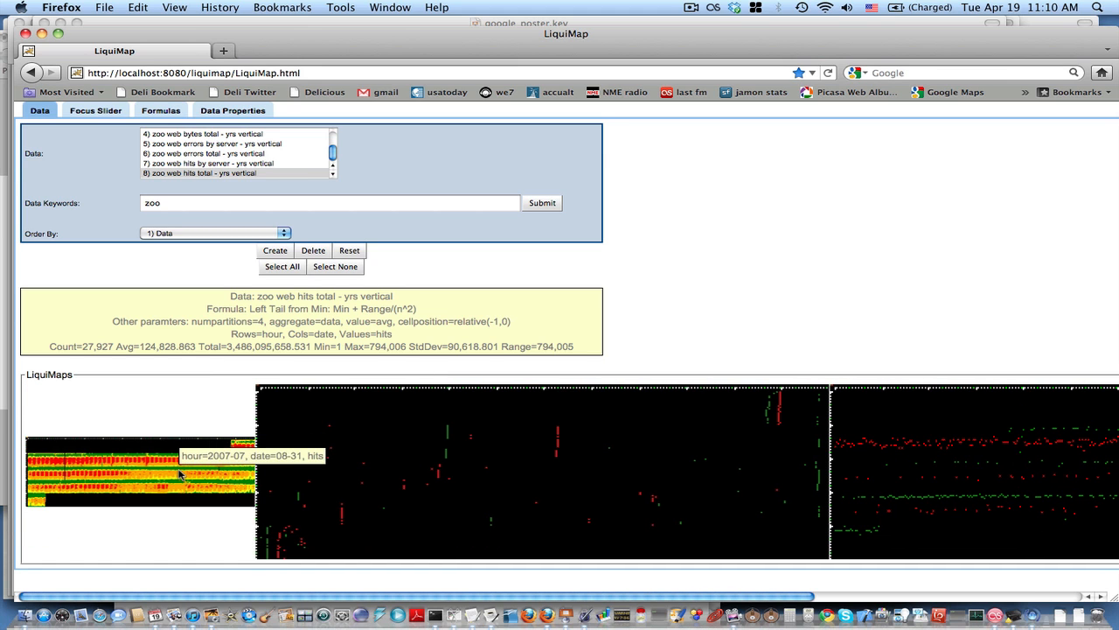
mouse_move(180, 473)
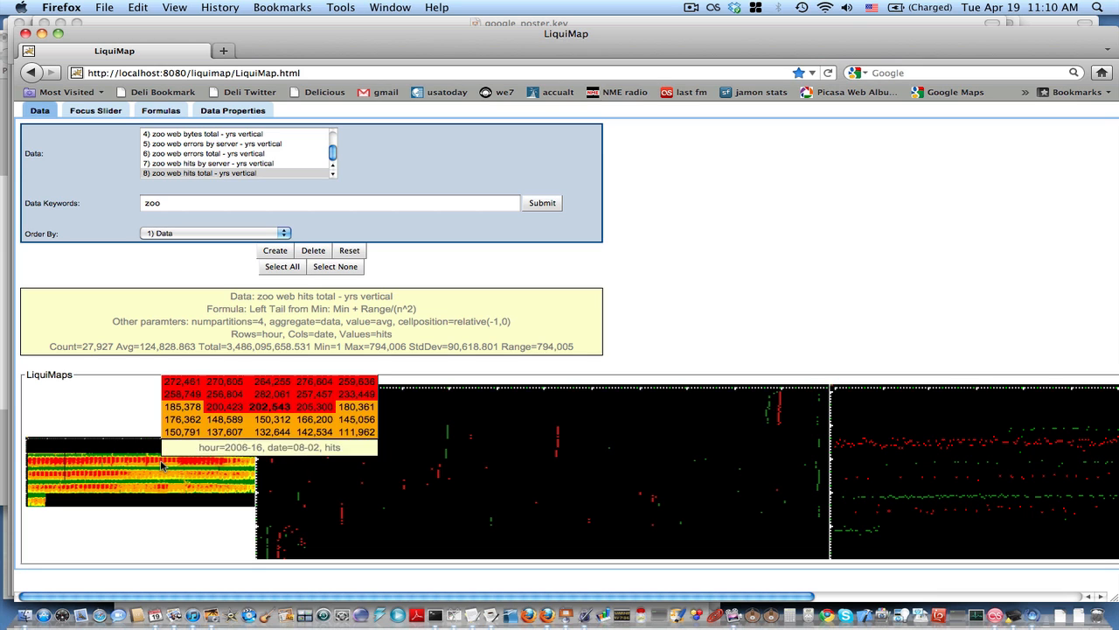
mouse_move(150, 463)
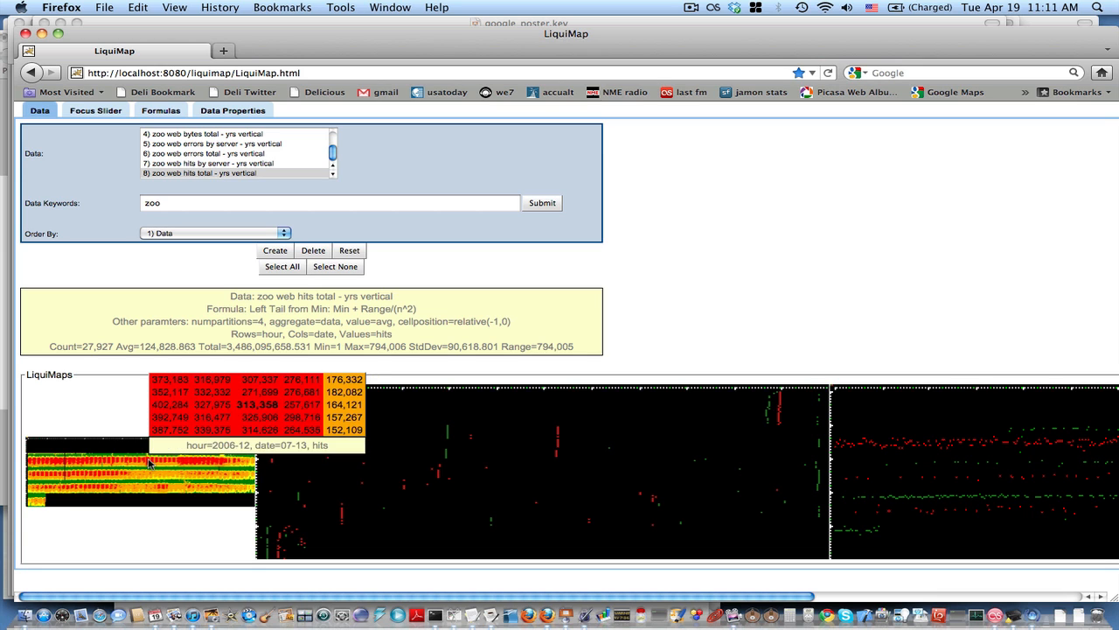
mouse_move(37, 501)
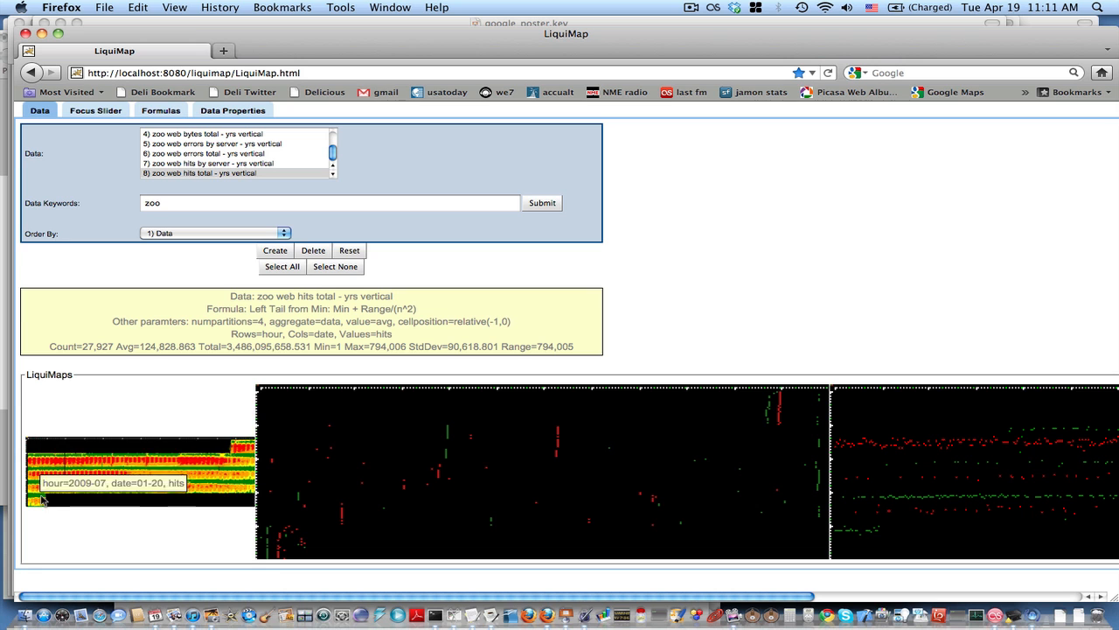
Enlarge the Left Tail map to inspect the evening hits in April and June 2006
left_click(128, 473)
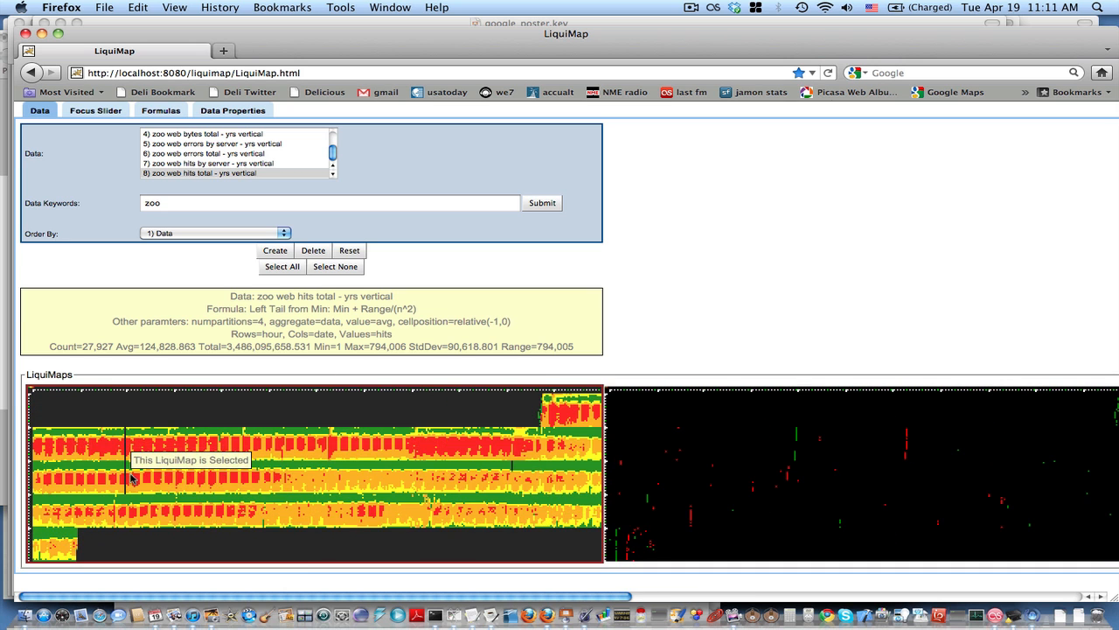
scroll(211, 510, "down", 2)
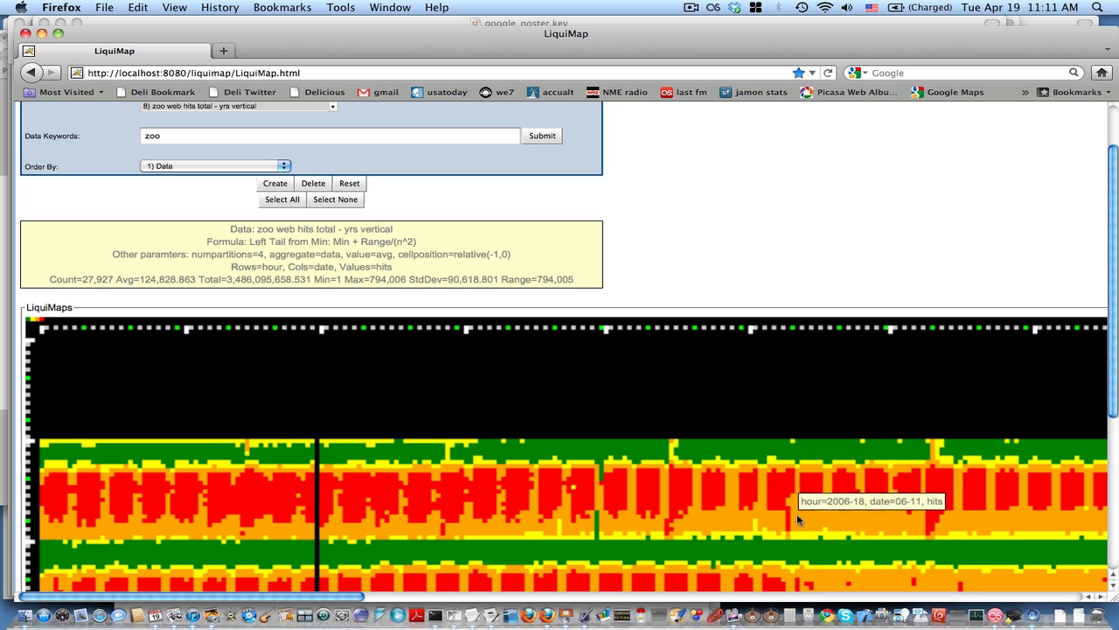
mouse_move(788, 518)
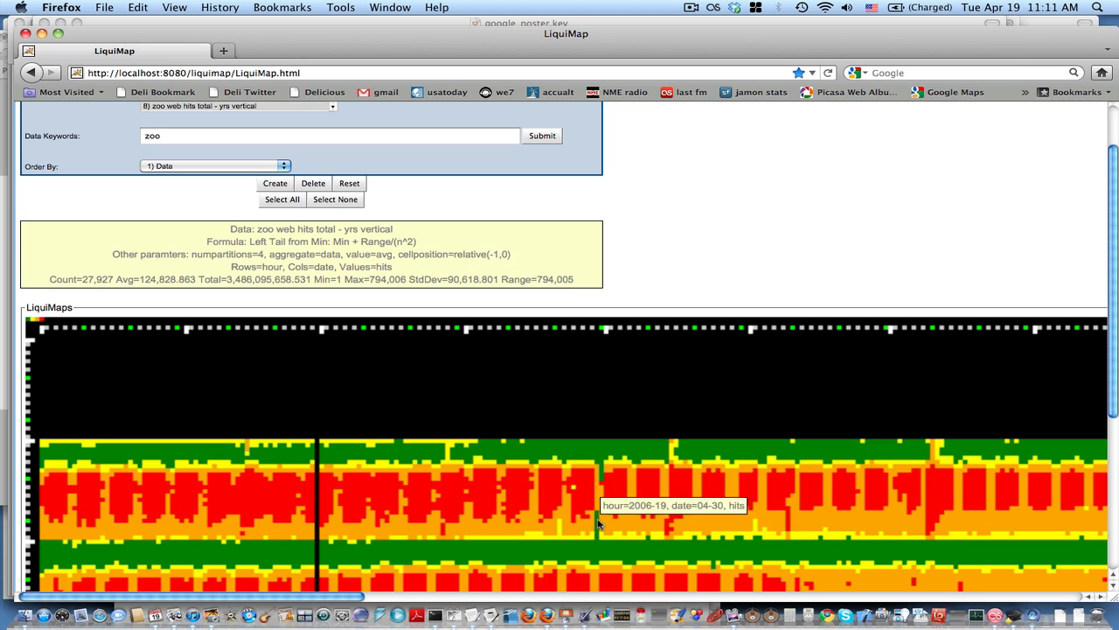
mouse_move(598, 522)
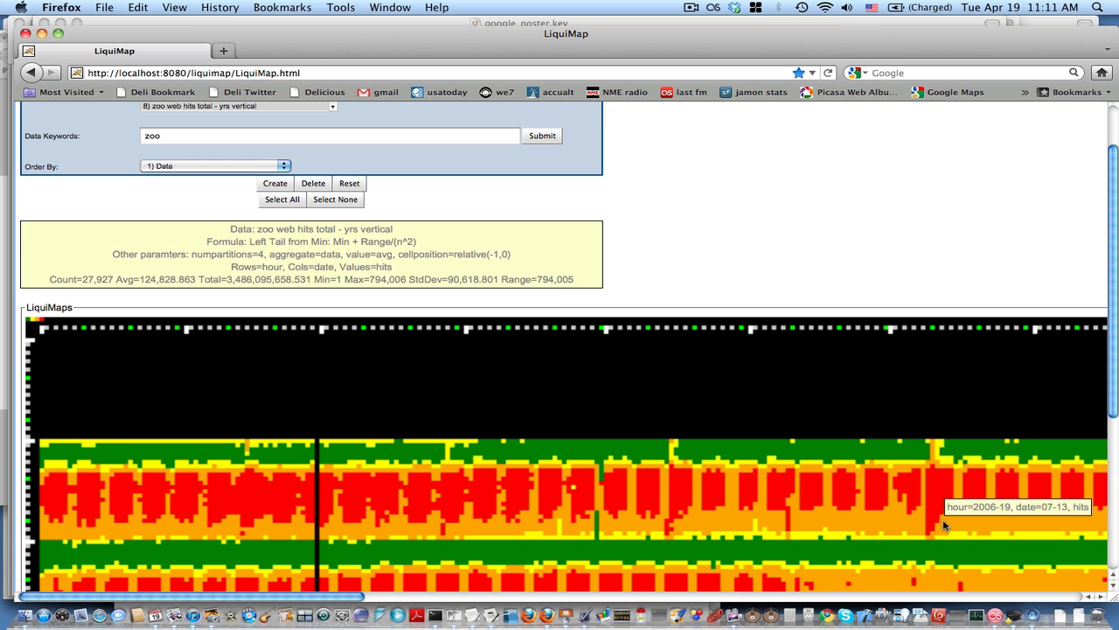
left_click(593, 482)
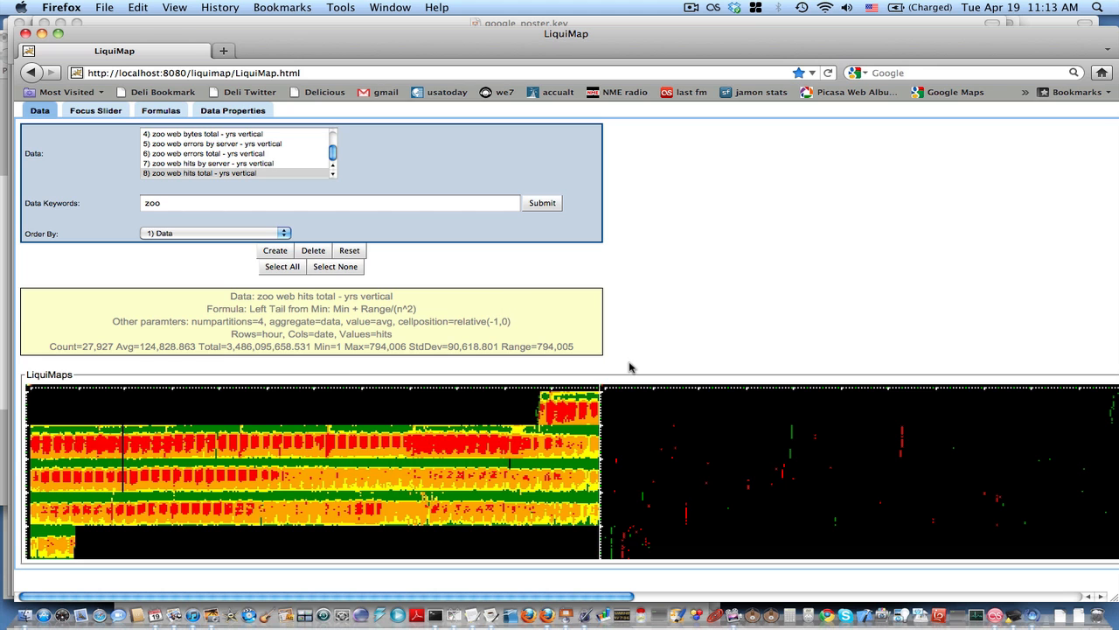
Examine the row and column Min/Max maps of the zoo web hits beside the Left Tail map
left_click_drag(444, 594, 680, 603)
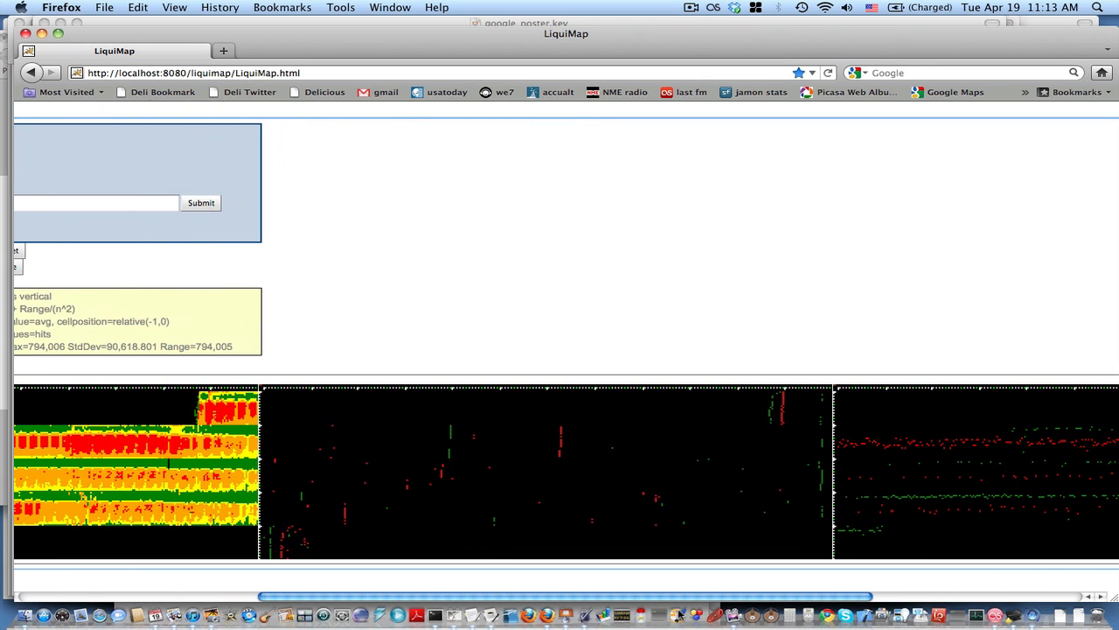
mouse_move(774, 414)
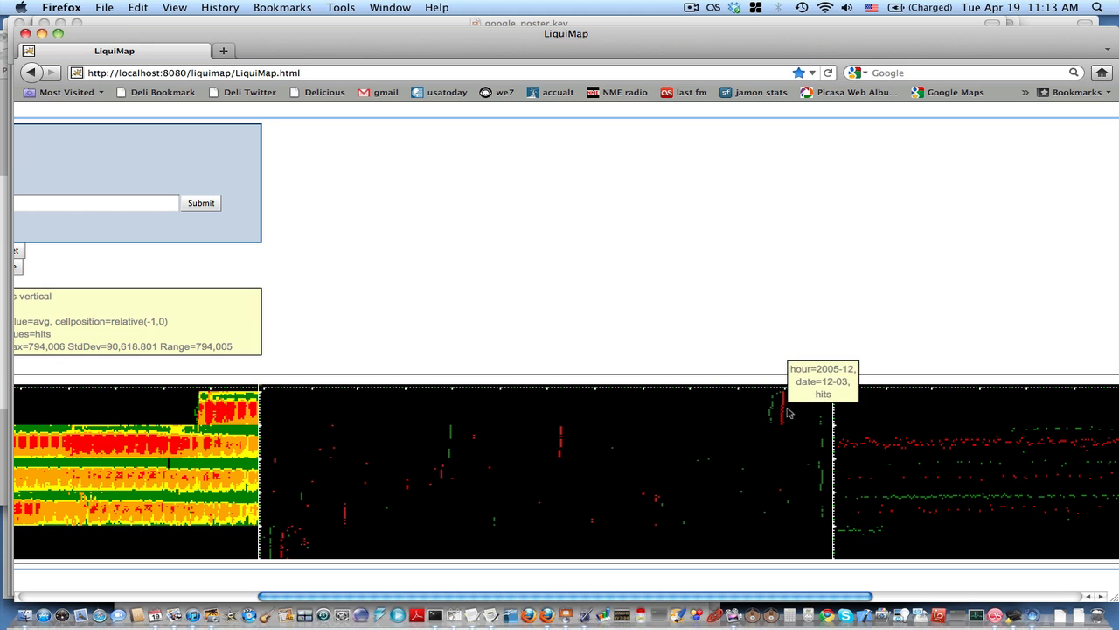
left_click_drag(748, 602, 971, 608)
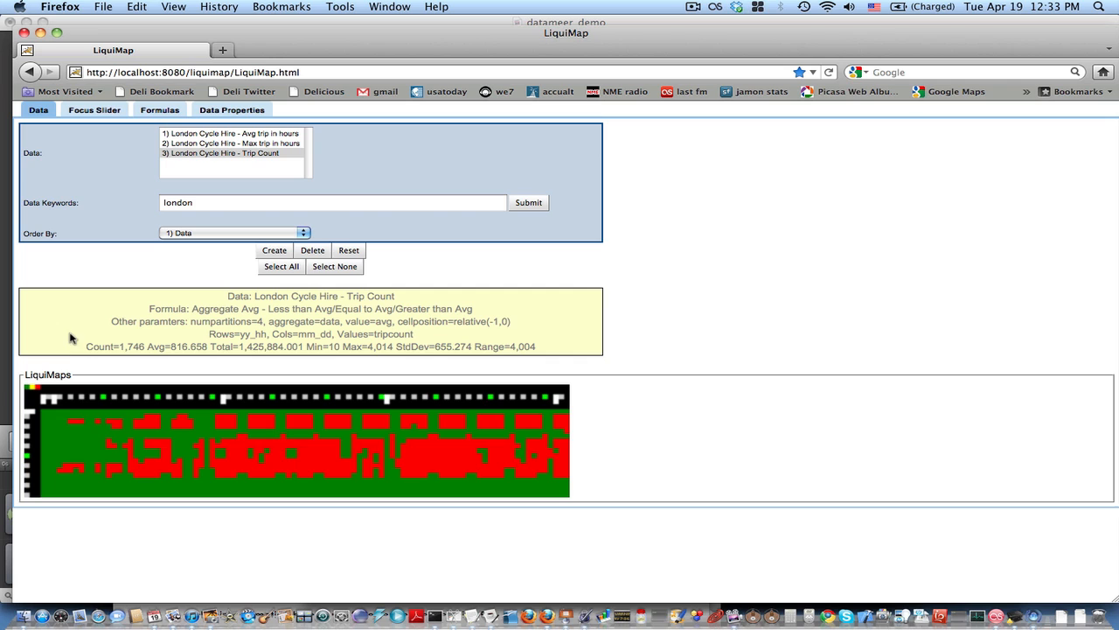
Inspect the hourly values by date in the London Cycle Hire - Trip Count map
mouse_move(65, 396)
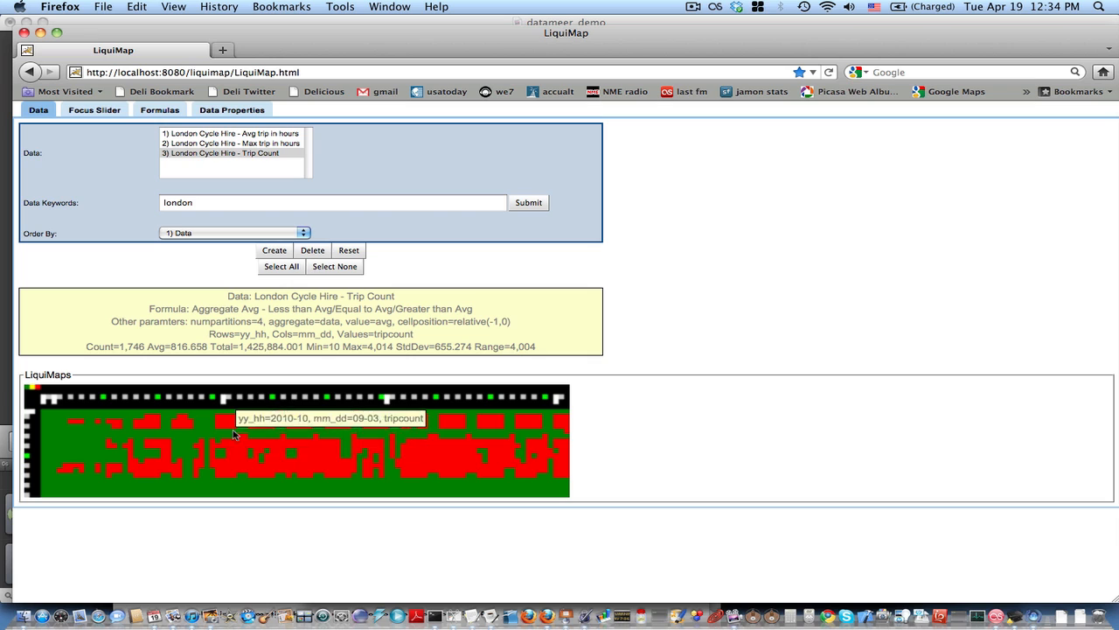
mouse_move(226, 422)
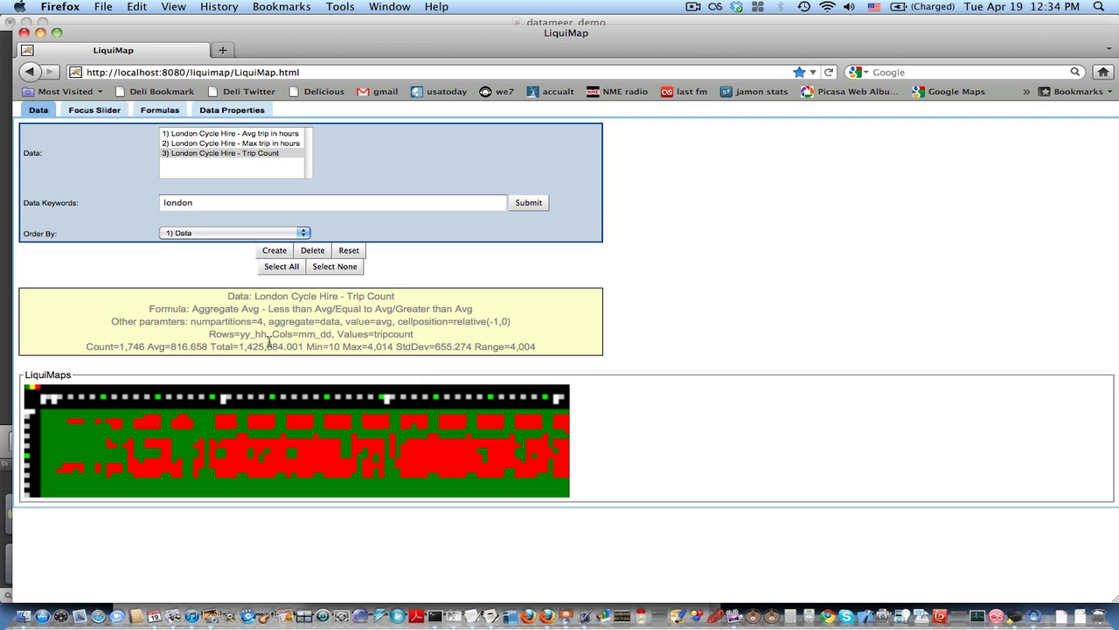
Select the London Cycle Hire - Trip Count map and generate its animated Focus Slider images at size 5
left_click(280, 266)
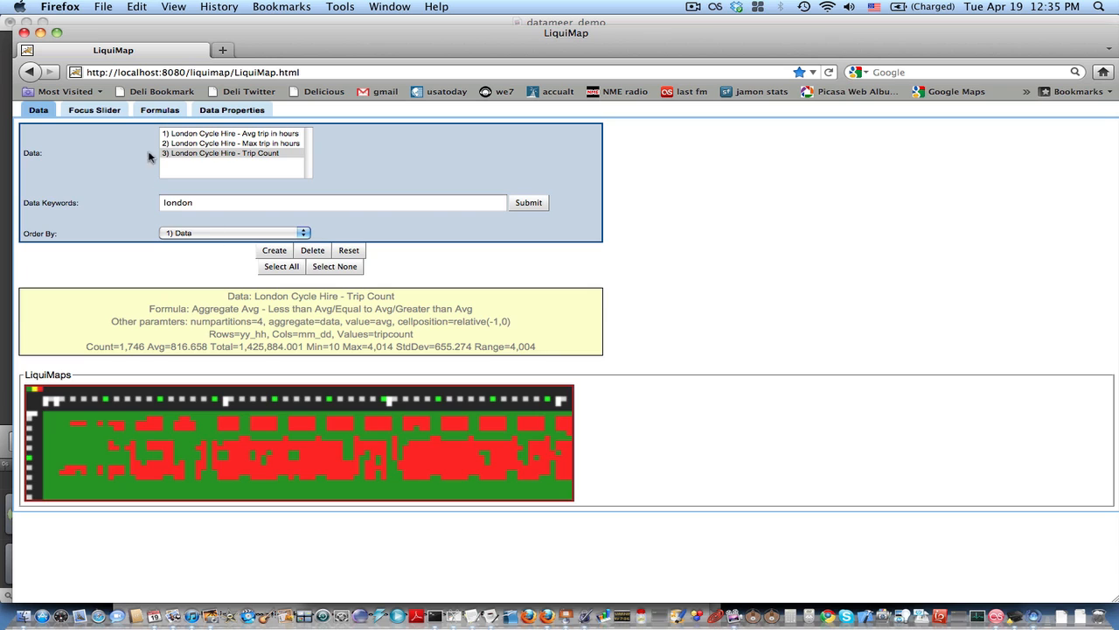
left_click(106, 111)
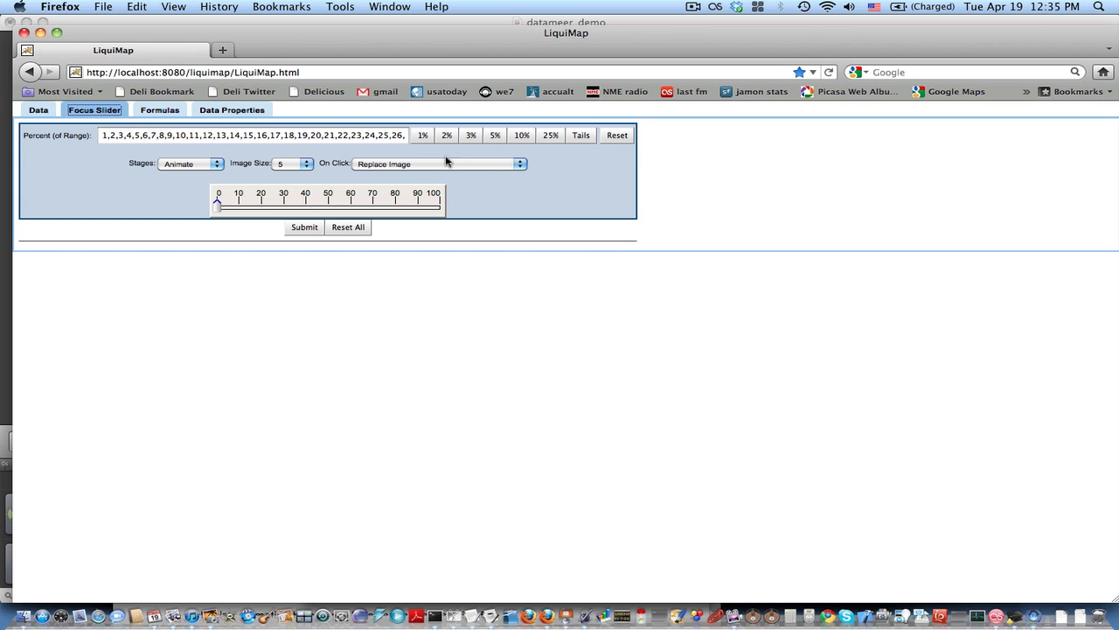
left_click(305, 229)
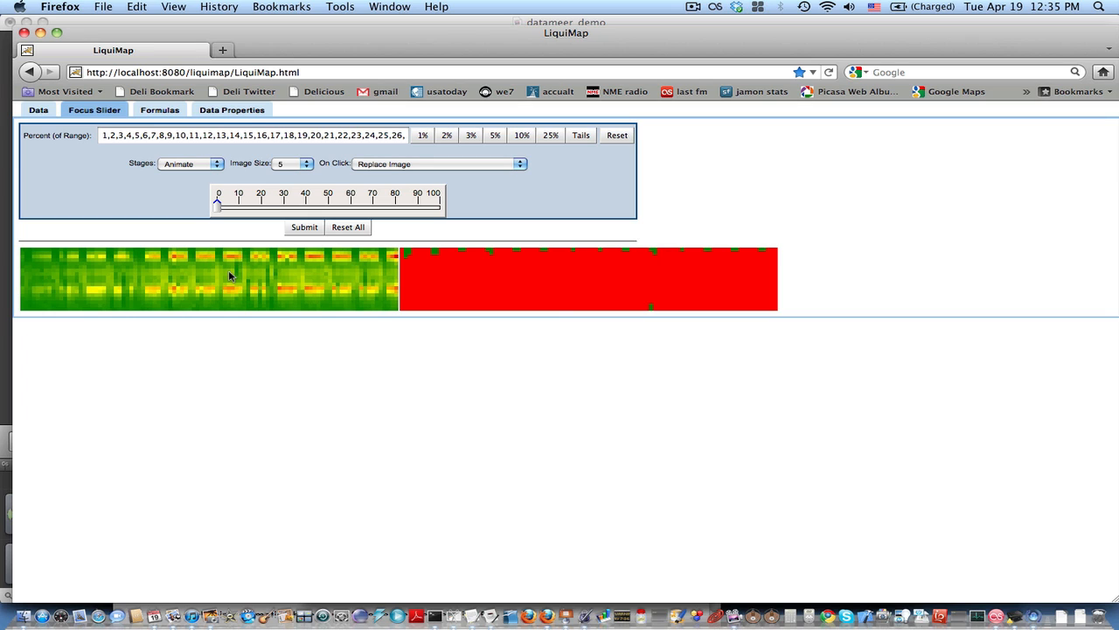
Sweep the Trip Count focus threshold from 0 up to 100 percent, and back down in stages to about 40 percent
left_click_drag(217, 203, 441, 203)
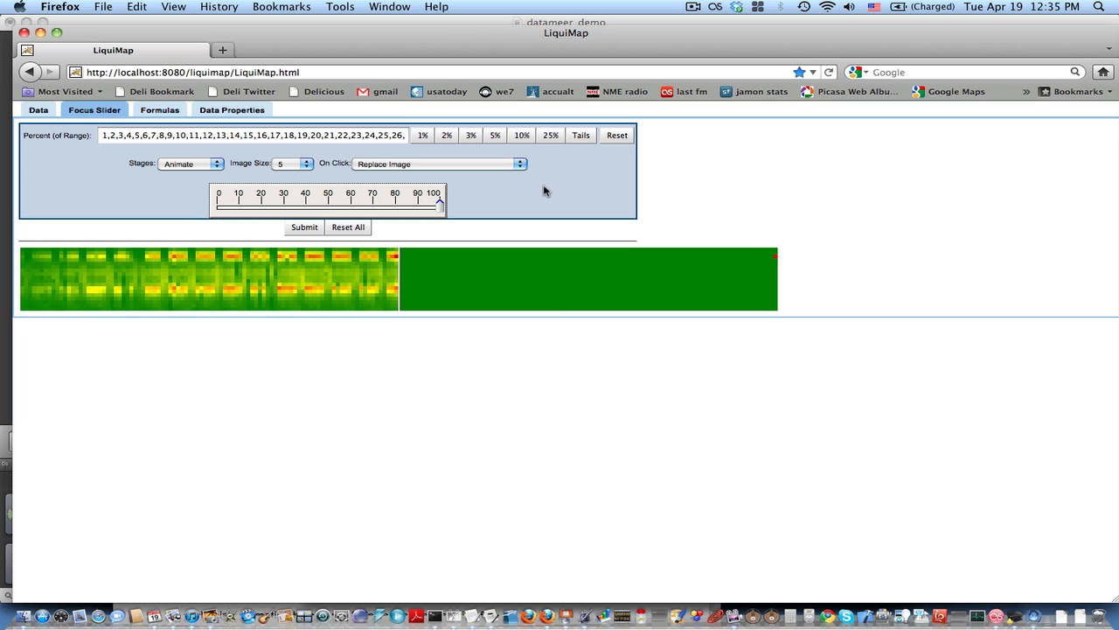
mouse_move(777, 259)
left_click(439, 208)
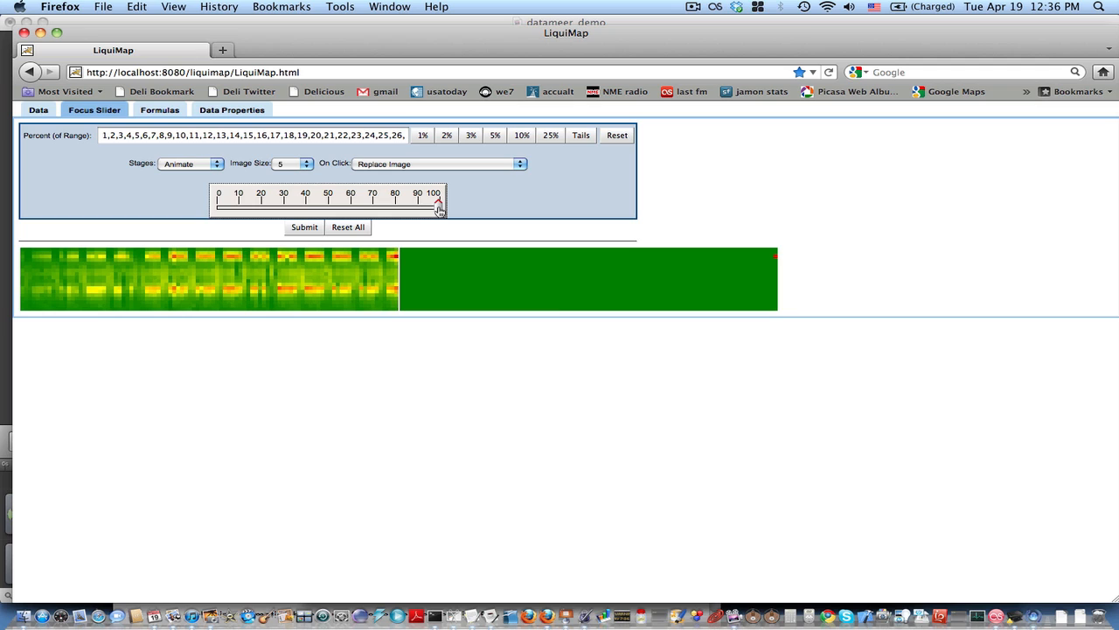
left_click_drag(439, 210, 388, 214)
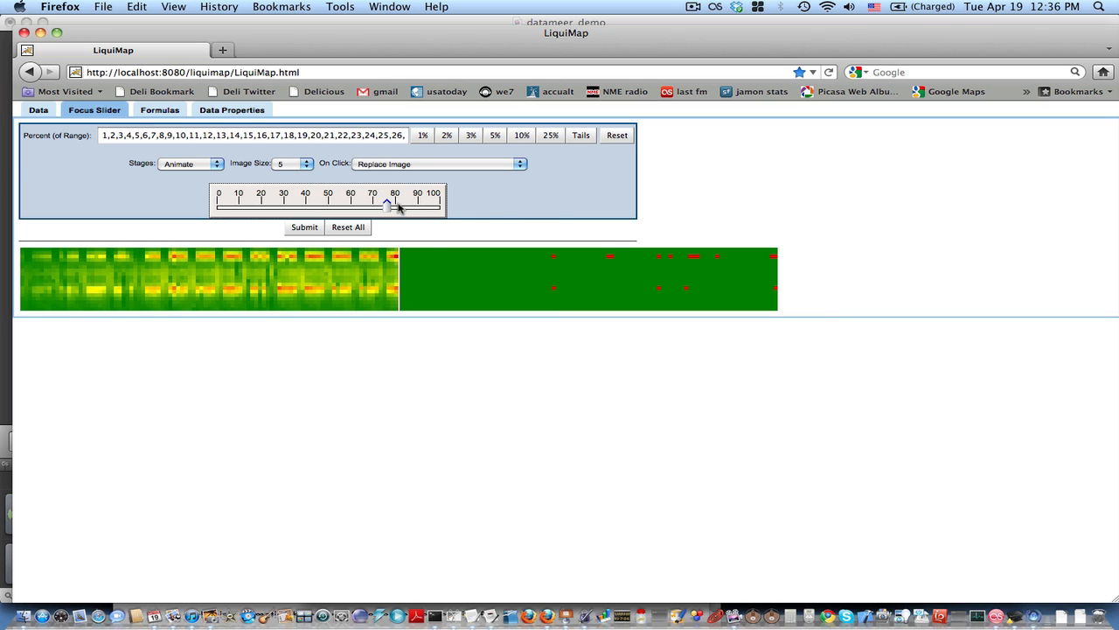
left_click_drag(398, 207, 356, 203)
left_click_drag(356, 211, 305, 207)
Regenerate the Trip Count focus images at image size 2 and sweep the threshold from 0 to 100 percent
left_click(306, 165)
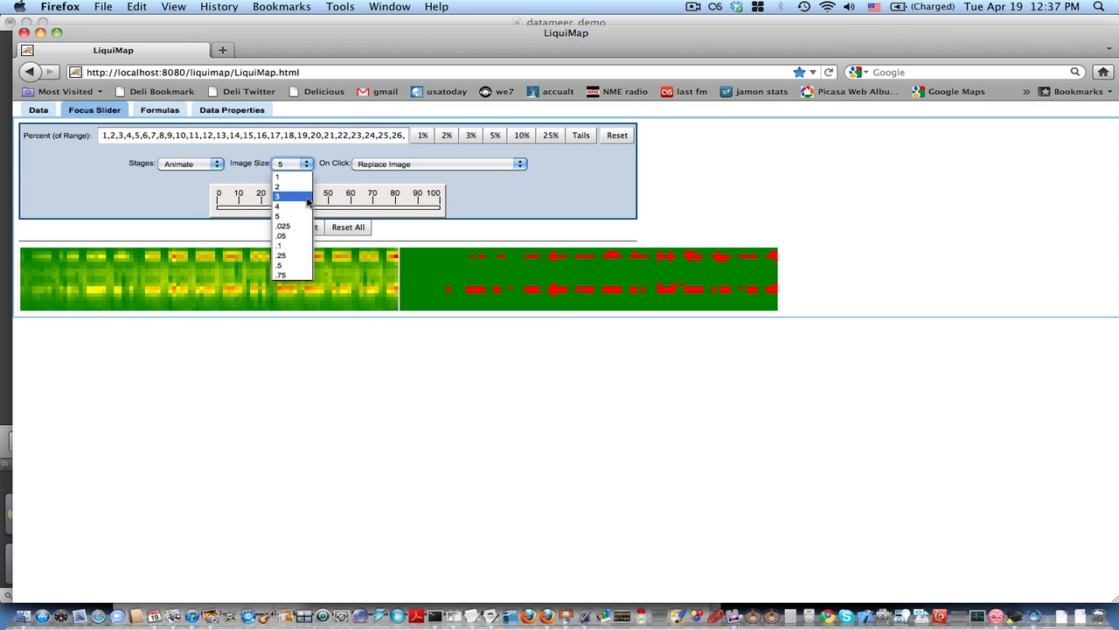
left_click(305, 186)
left_click(306, 227)
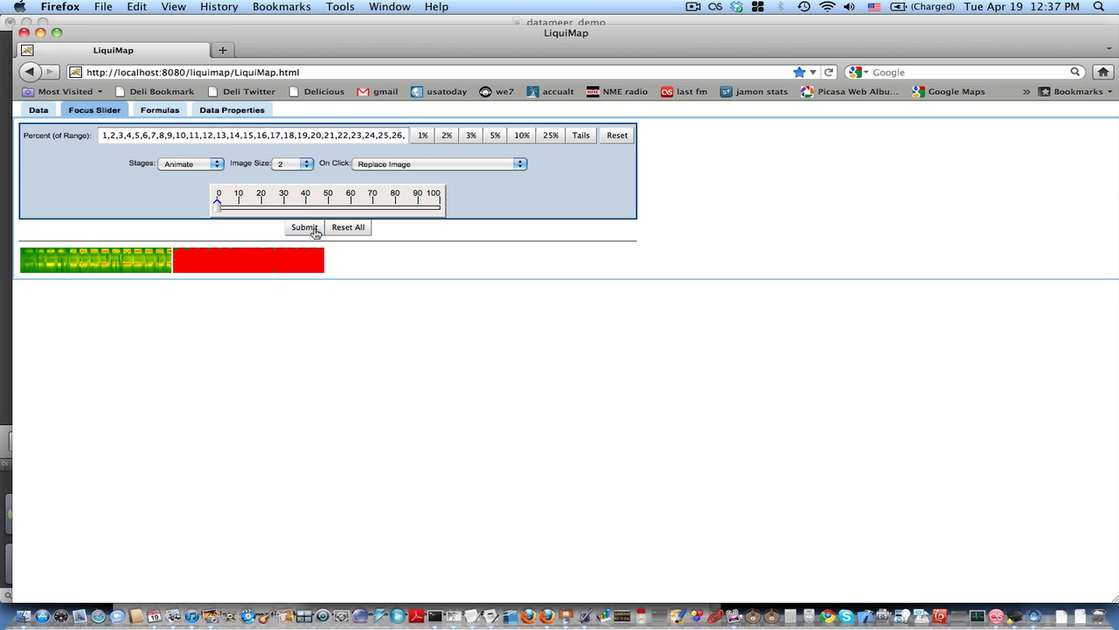
left_click_drag(219, 210, 437, 209)
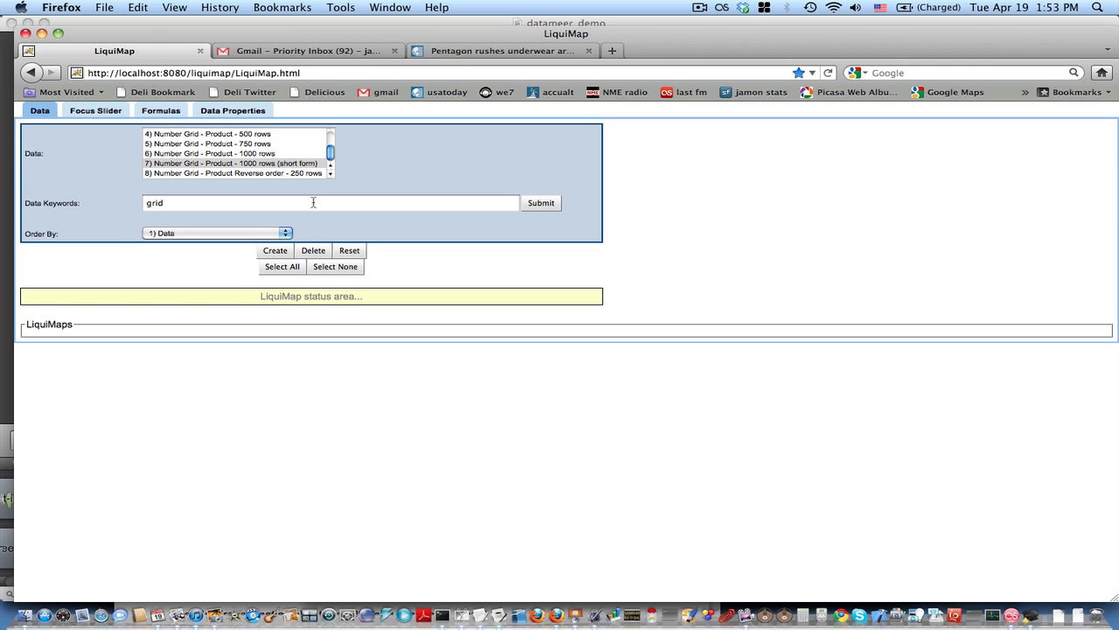
Create a map from the Number Grid - Product - 1000 rows (short form) data and select it
left_click(301, 164)
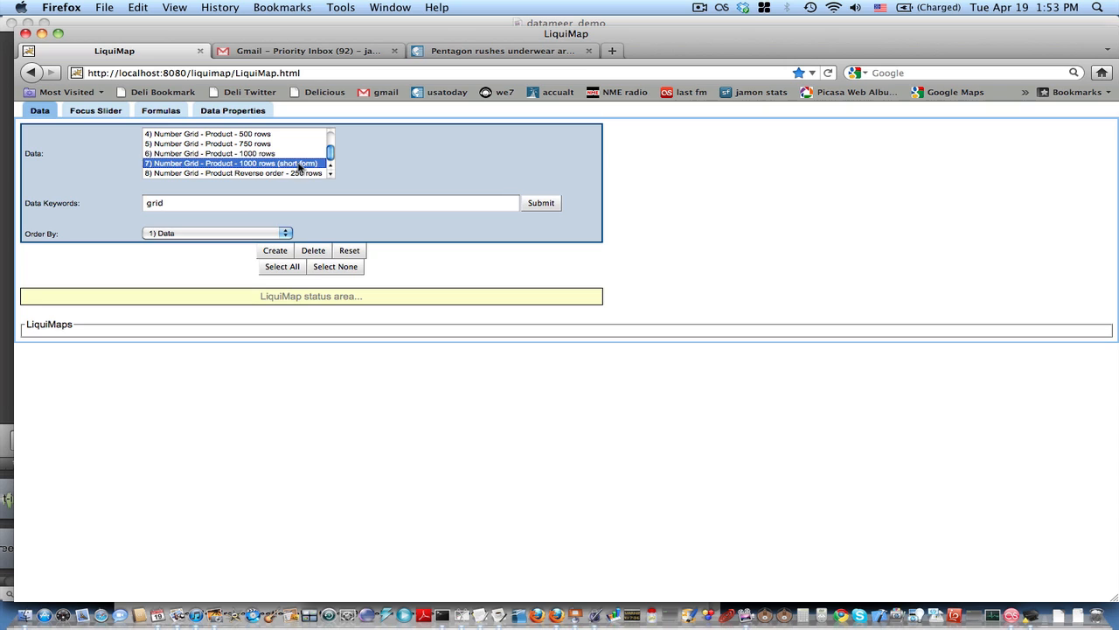
left_click(269, 251)
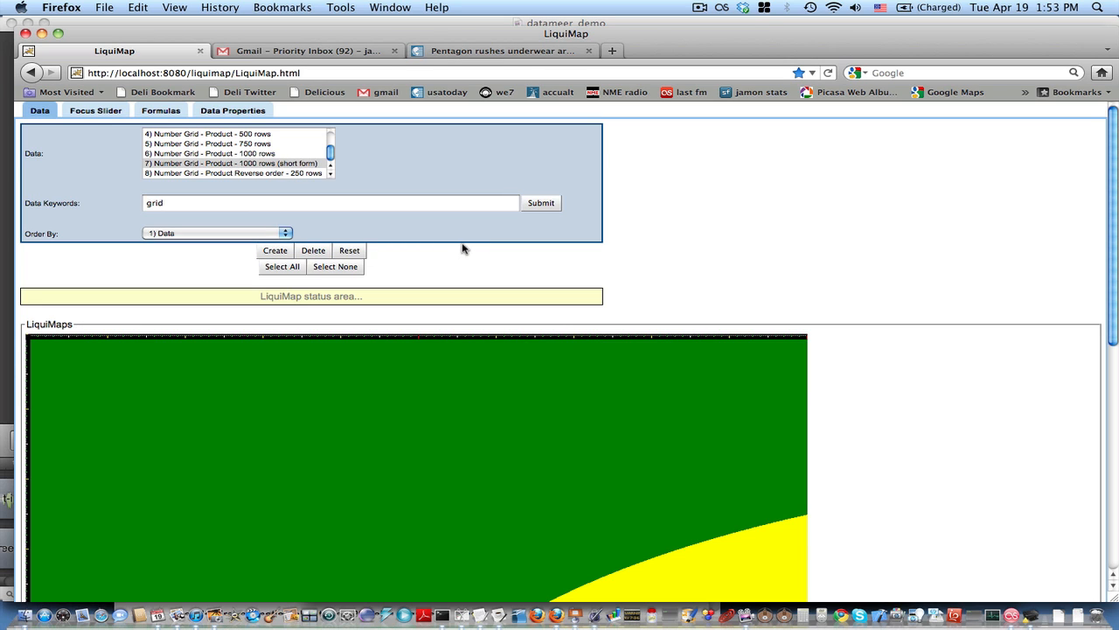
left_click(295, 267)
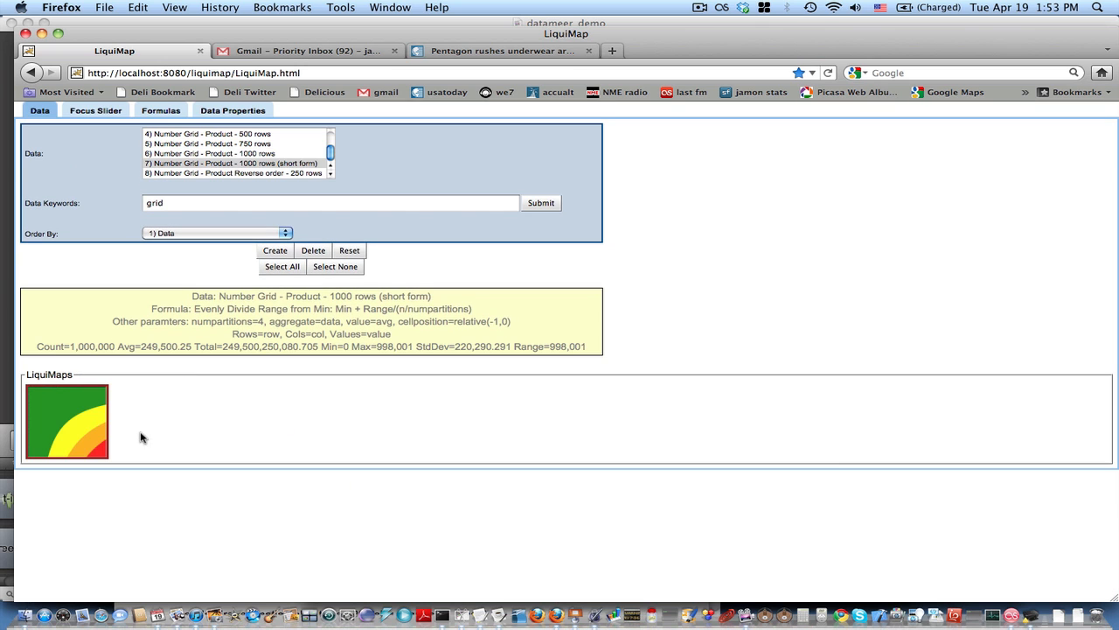
left_click(84, 423)
left_click(84, 421)
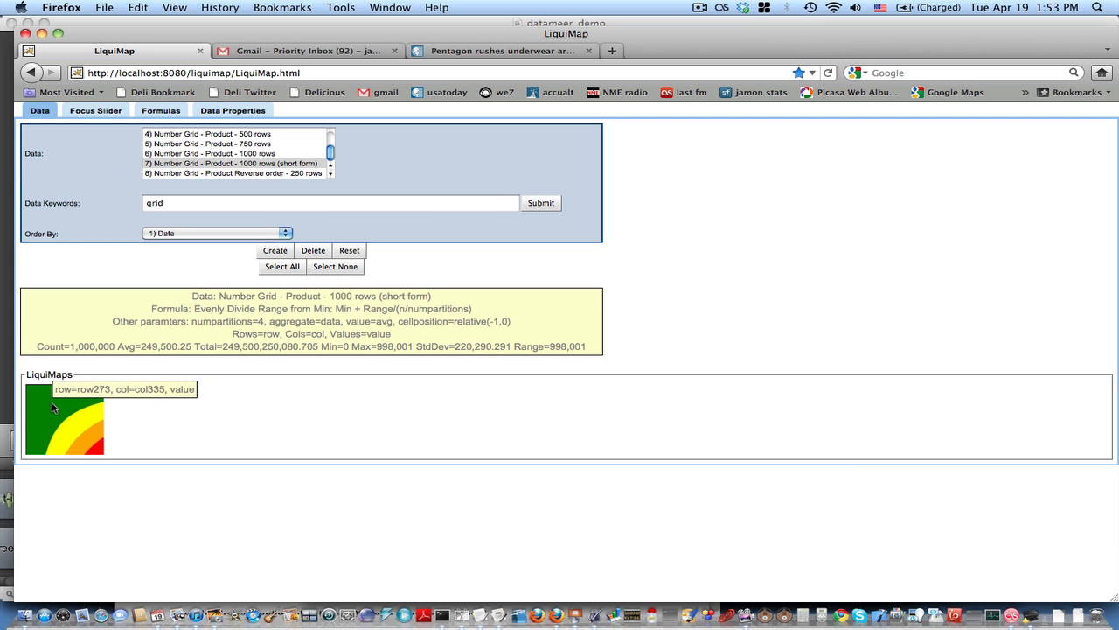
left_click(66, 416)
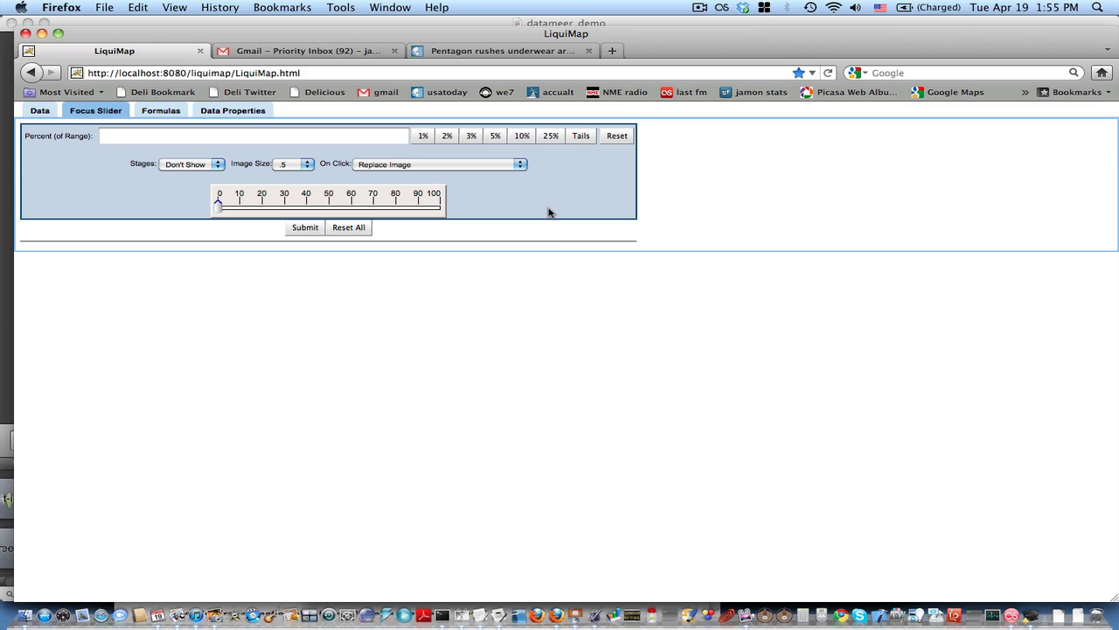
Generate the Number Grid focus map in 25% steps of the range, and split its green, yellow, orange and red bands into finer ones
left_click(552, 139)
left_click(289, 232)
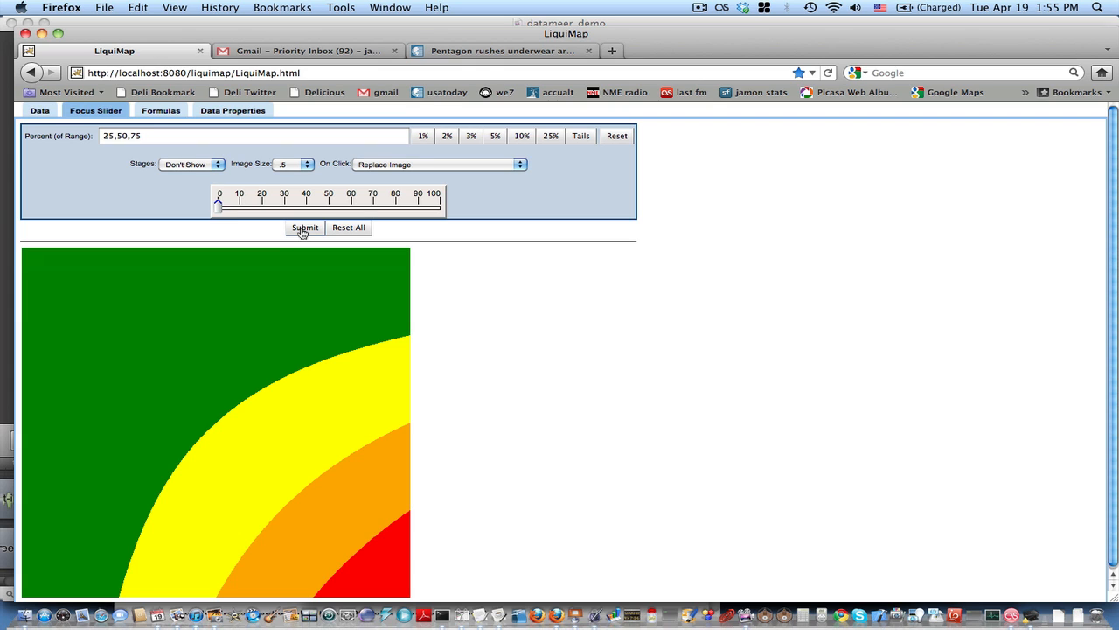
left_click(160, 296)
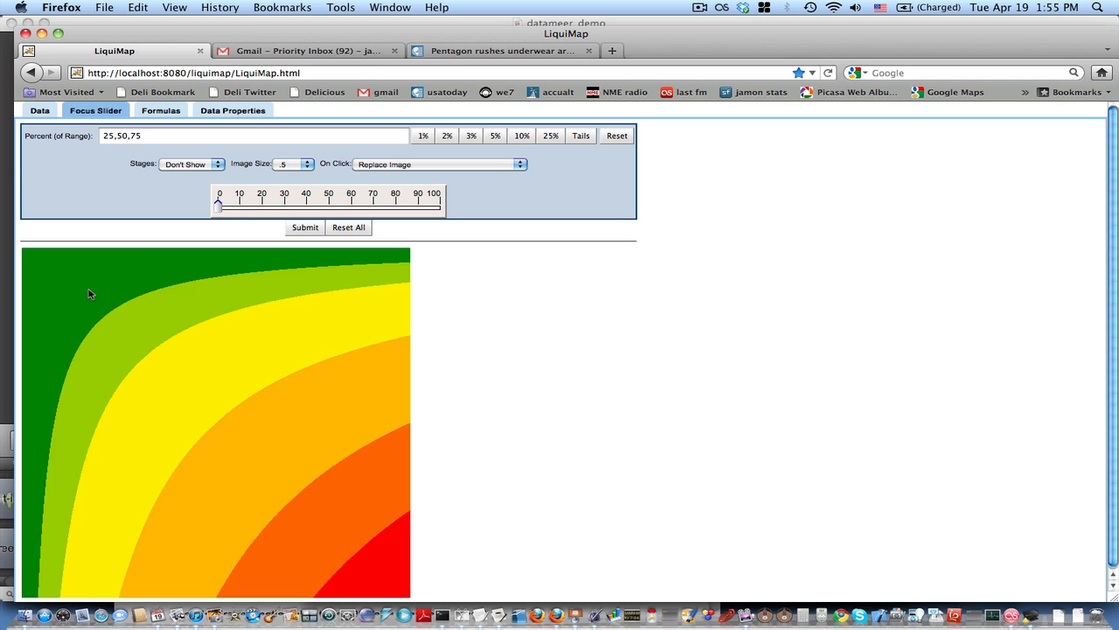
left_click(73, 289)
left_click(260, 420)
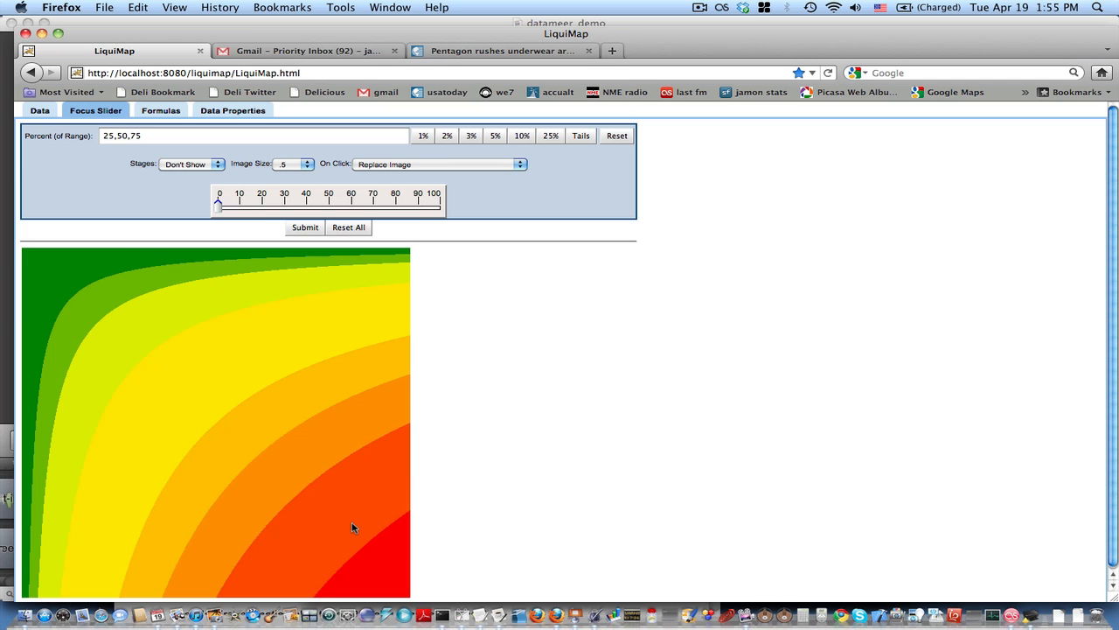
left_click(352, 522)
left_click(382, 569)
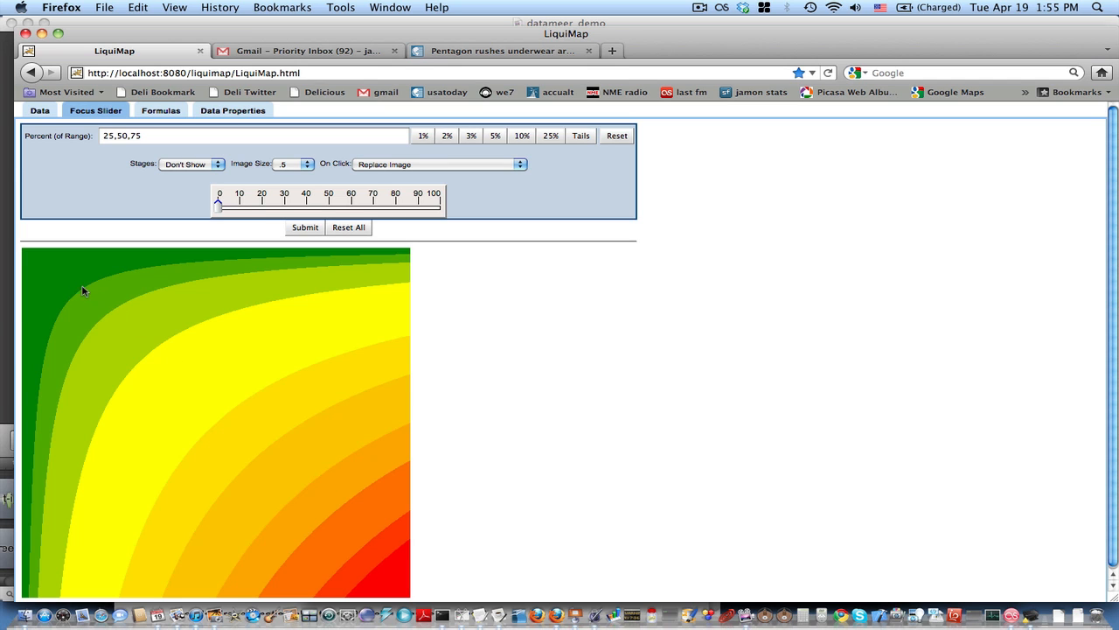
left_click(37, 274)
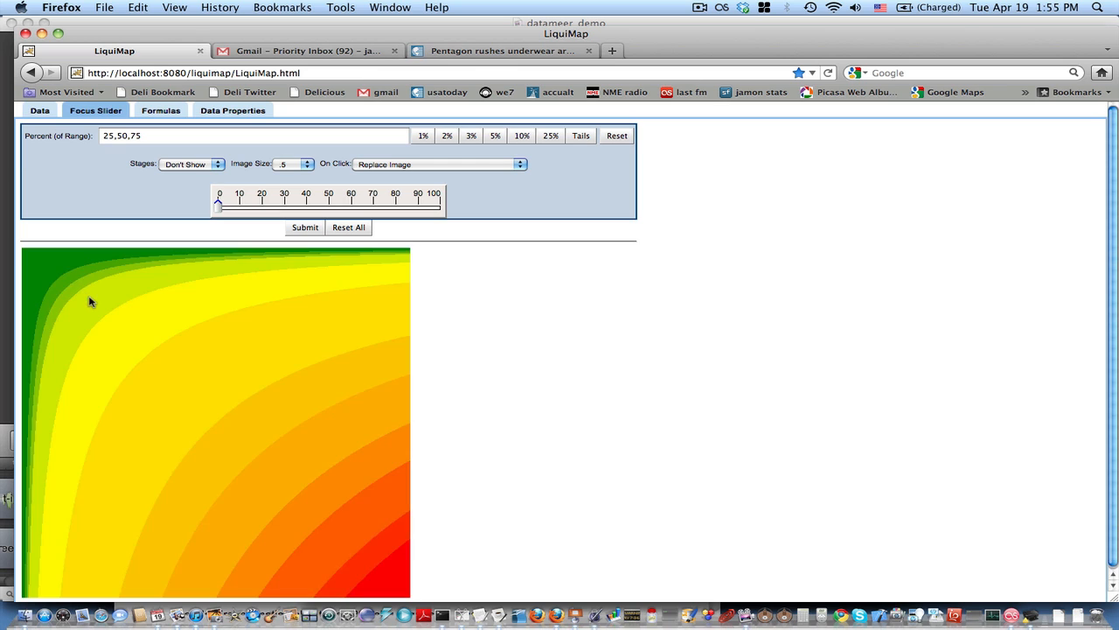
left_click(93, 303)
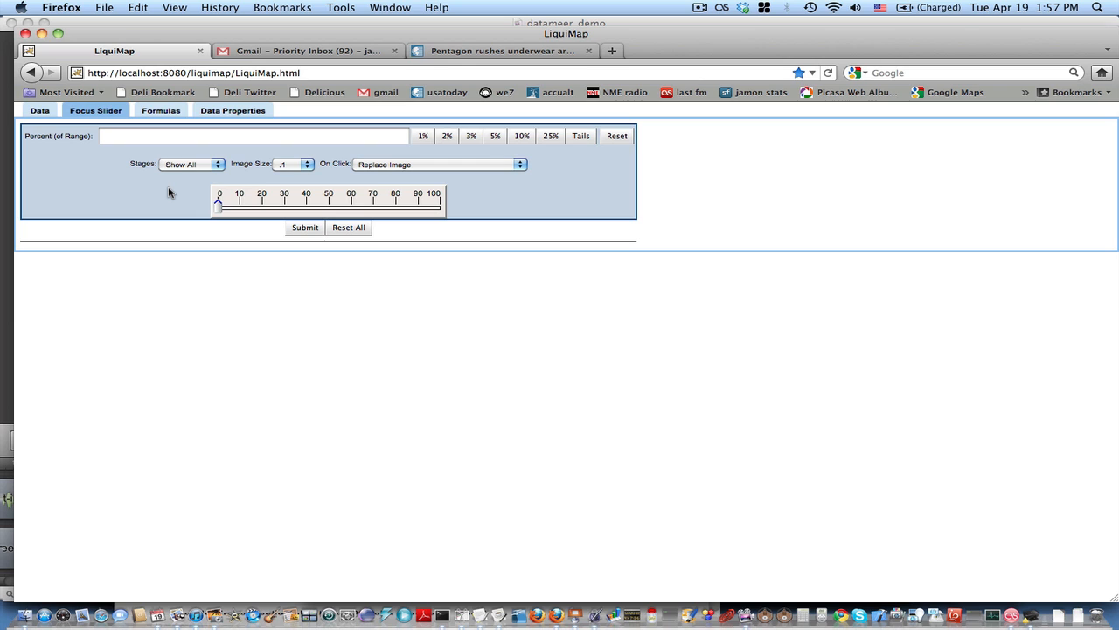
Generate all Number Grid focus stages in 10% steps of the range, and subdivide the bands in the 20% and 30% stage images
left_click(522, 136)
left_click(302, 228)
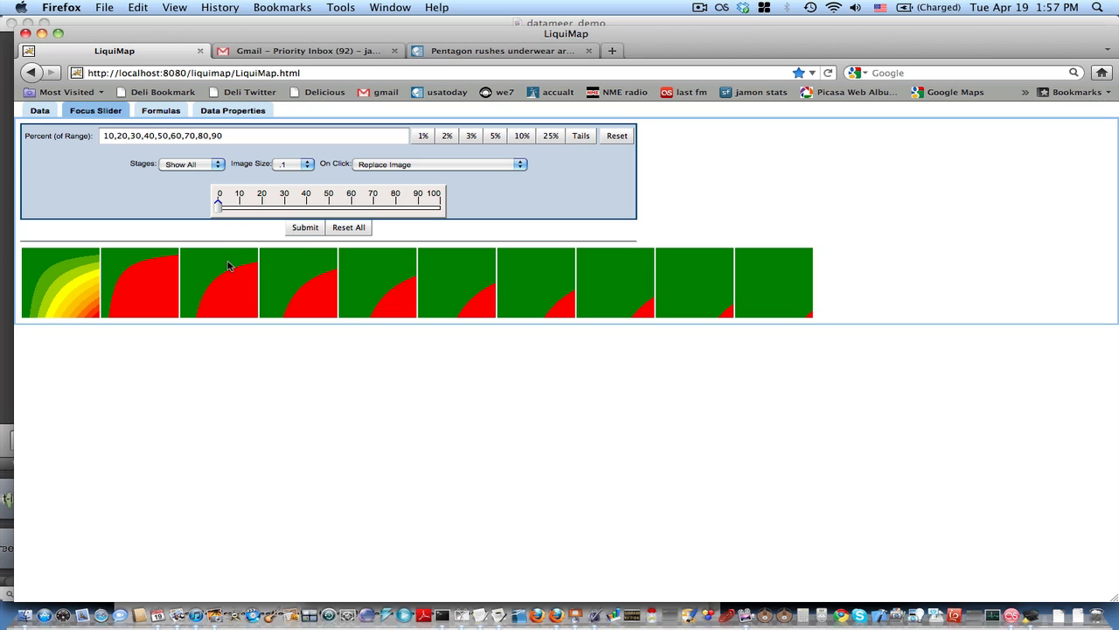
left_click(230, 300)
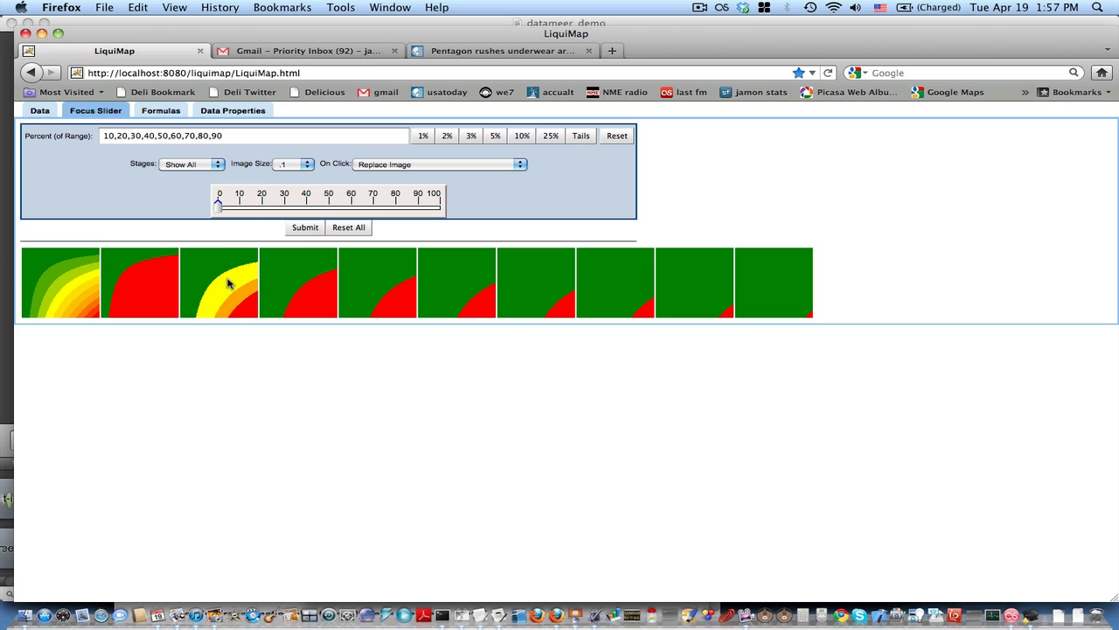
left_click(218, 268)
left_click(298, 283)
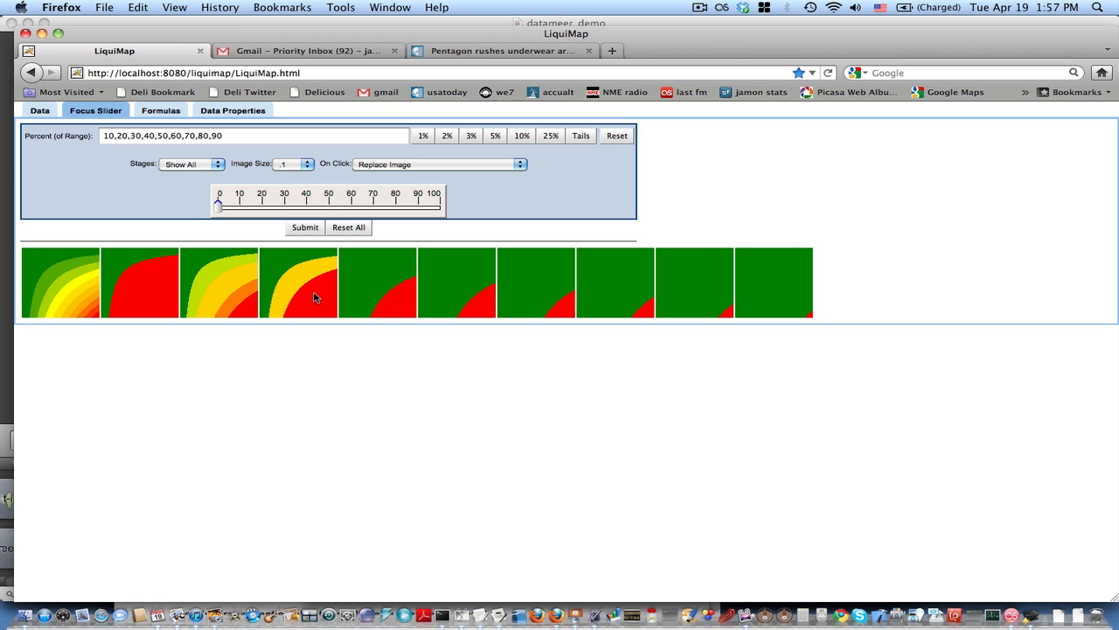
left_click(316, 294)
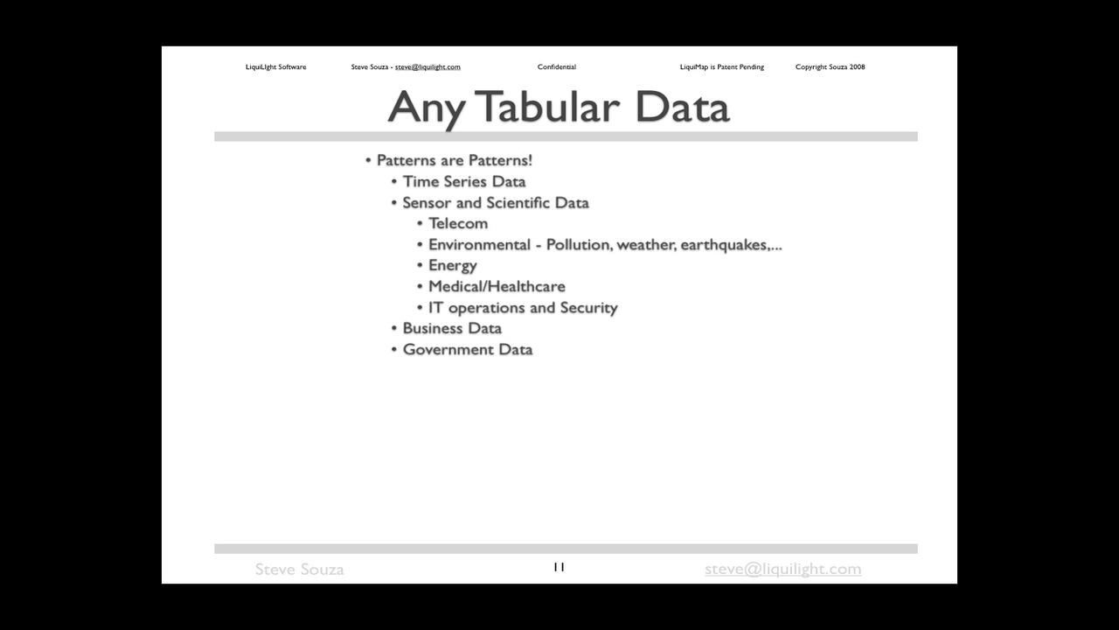